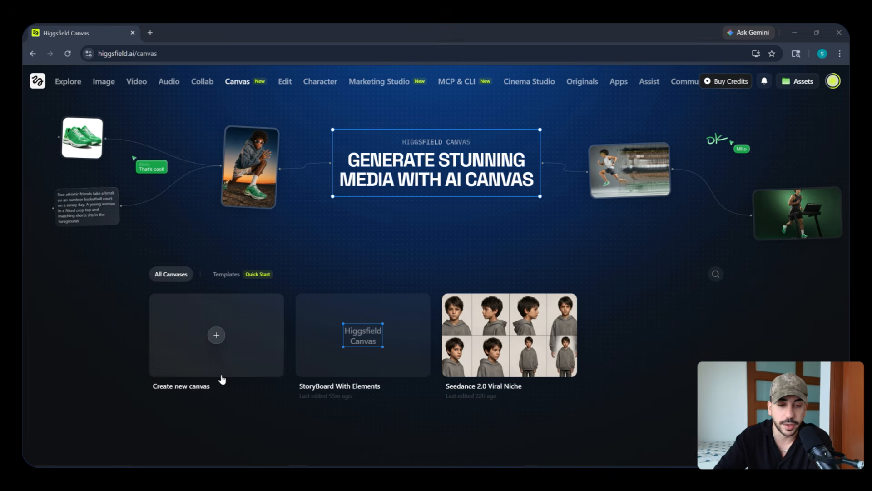
Look through the available canvas templates and return to the overview of all canvases.
click(229, 275)
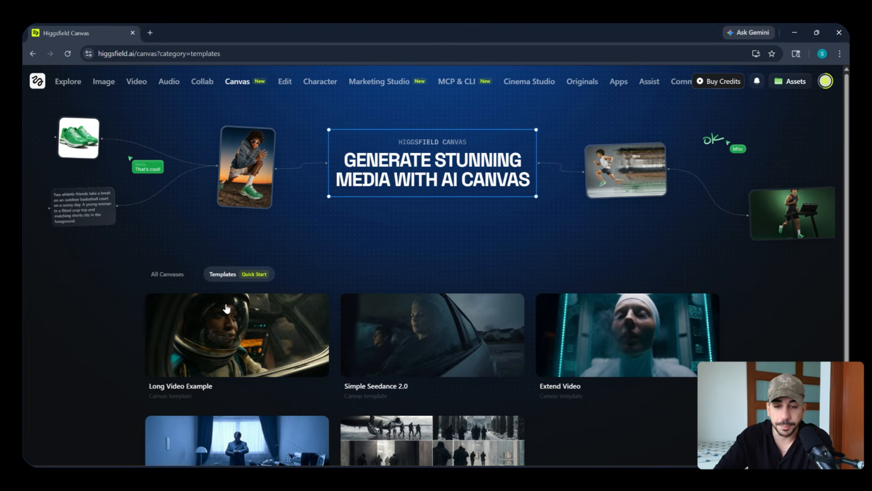
scroll(450, 314, down, 1)
scroll(532, 342, down, 1)
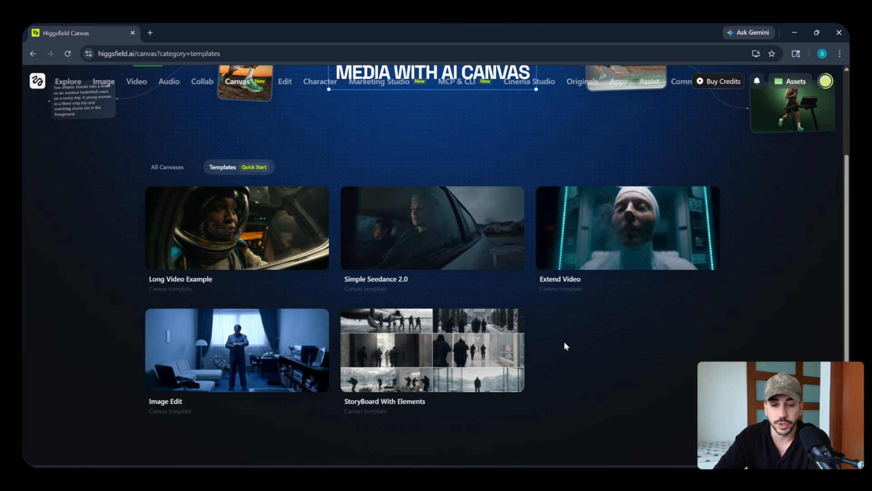
scroll(566, 344, up, 2)
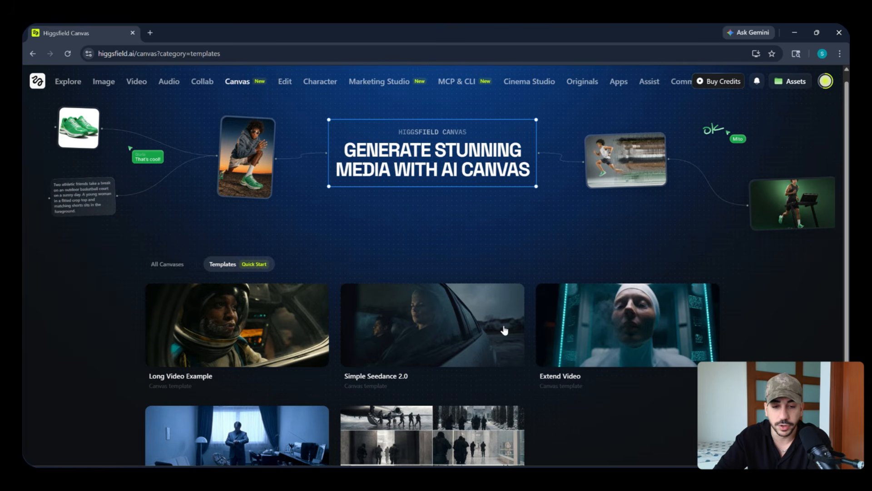
click(172, 266)
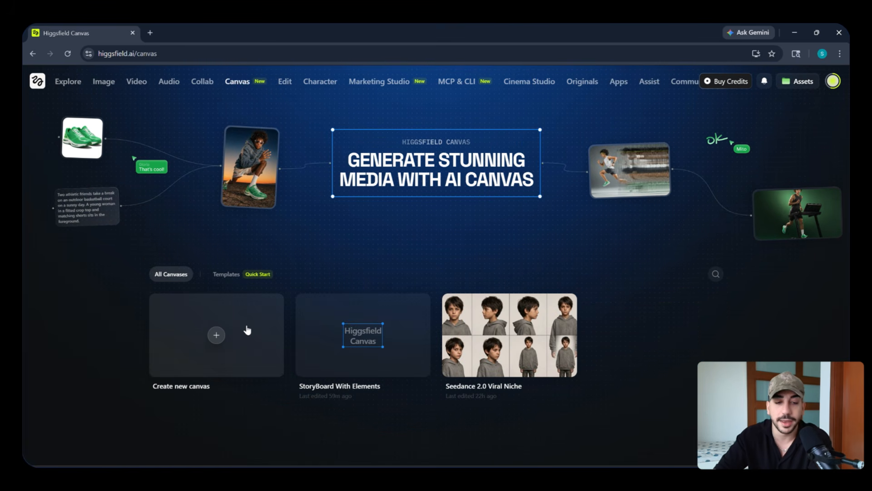
Create a new blank canvas and add an empty Prompt node to it.
click(288, 346)
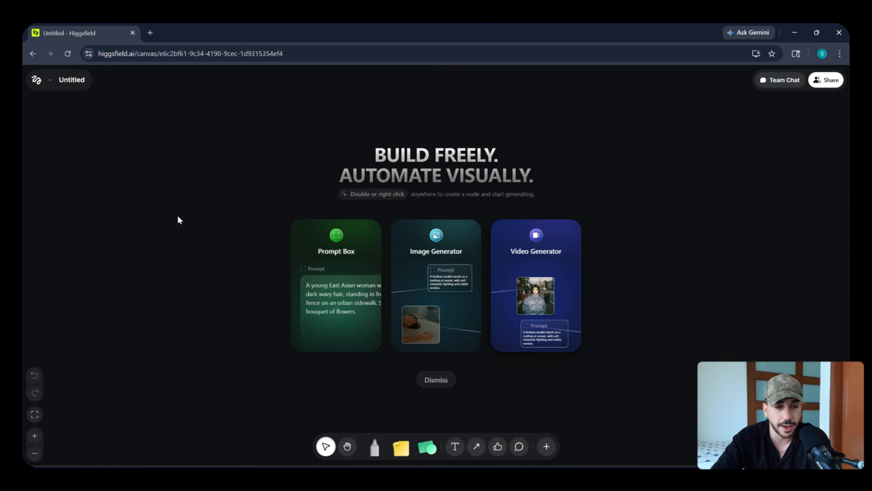
double_click(195, 214)
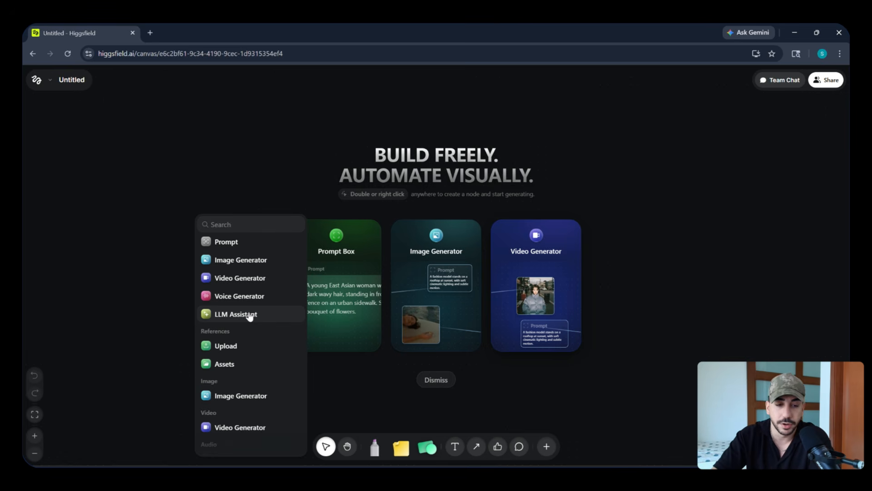
scroll(249, 316, down, 3)
scroll(241, 295, up, 1)
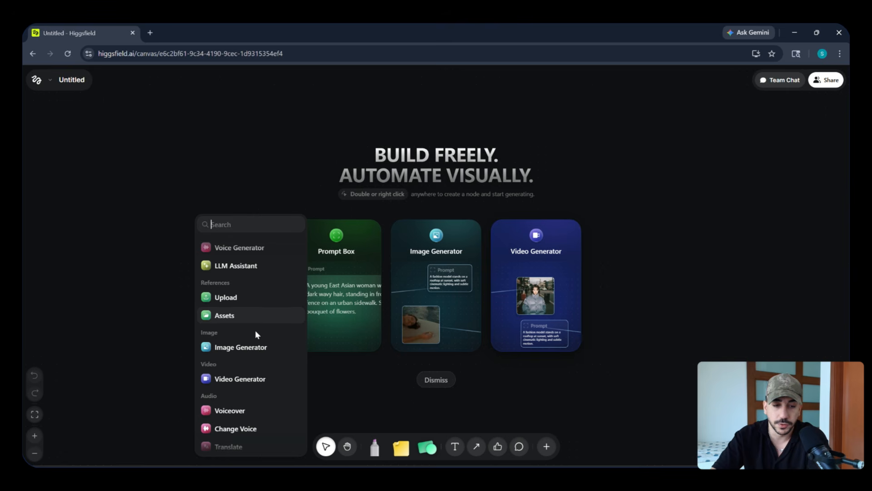
scroll(255, 328, down, 1)
scroll(252, 330, down, 1)
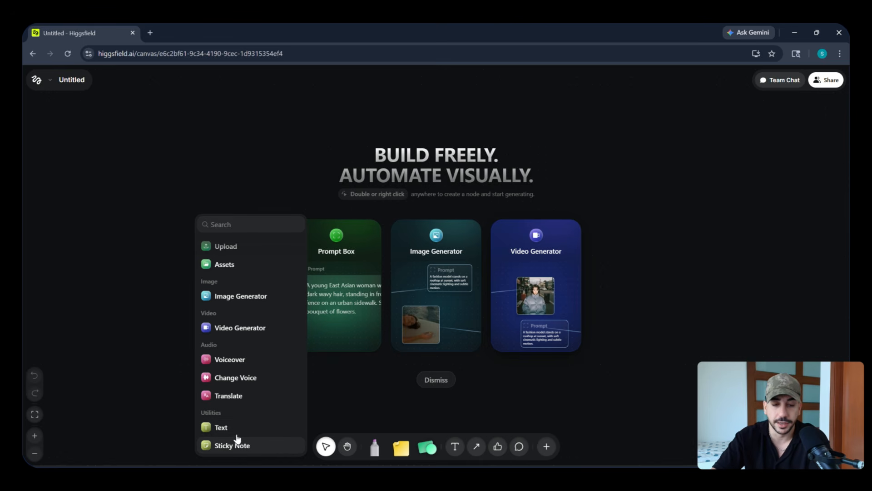
scroll(241, 409, up, 3)
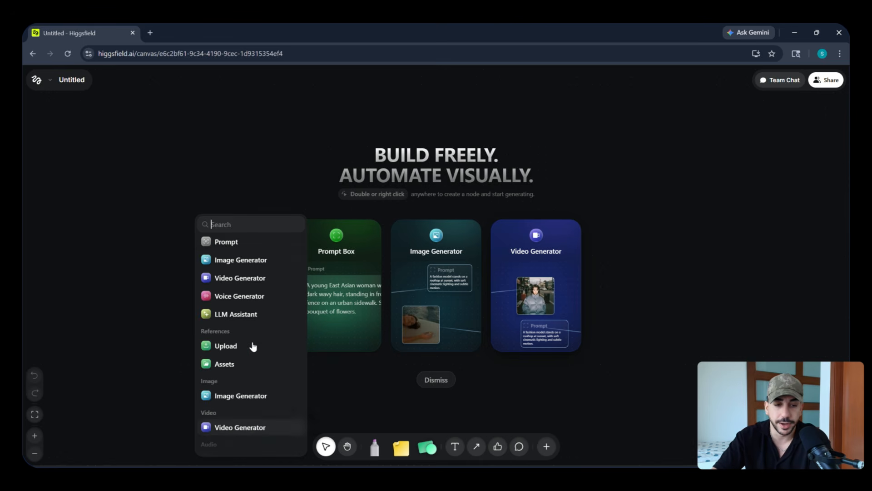
click(224, 242)
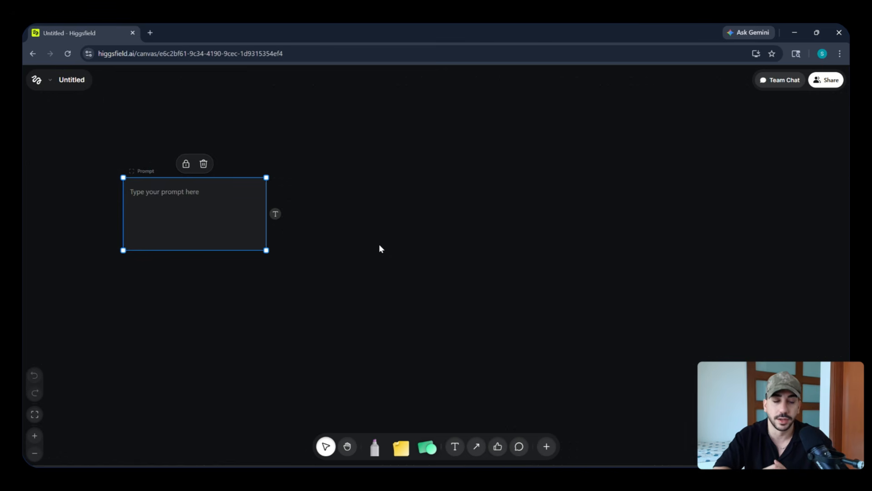
Enter "An apple." as the text of the Prompt node.
click(199, 204)
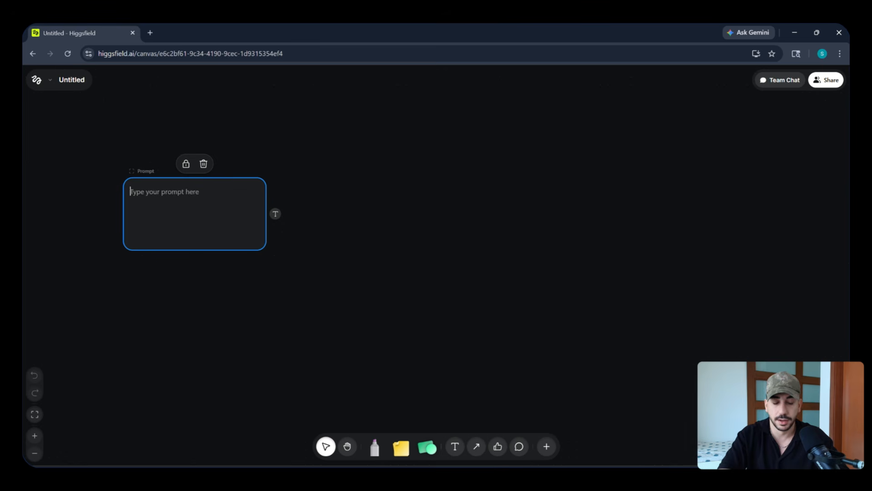
text(An apple.)
click(363, 236)
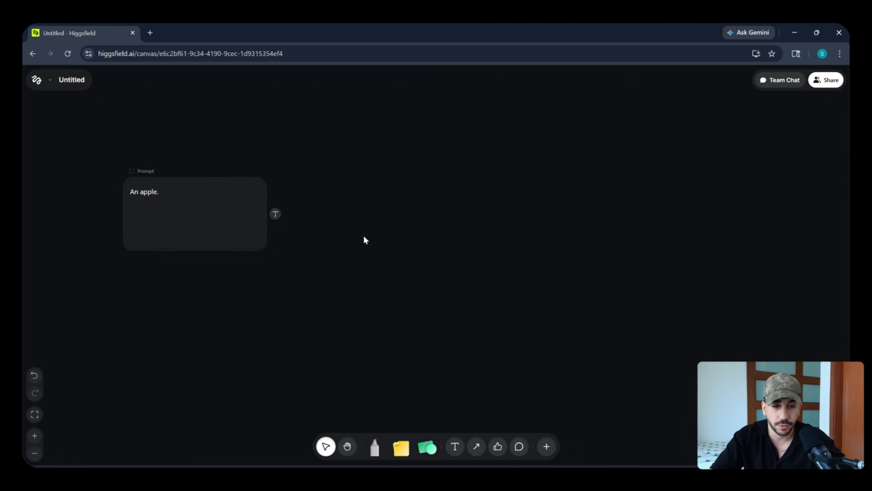
Extend a connection from the Prompt node's text output to a new Image Generation node beside it.
click(220, 201)
click(301, 221)
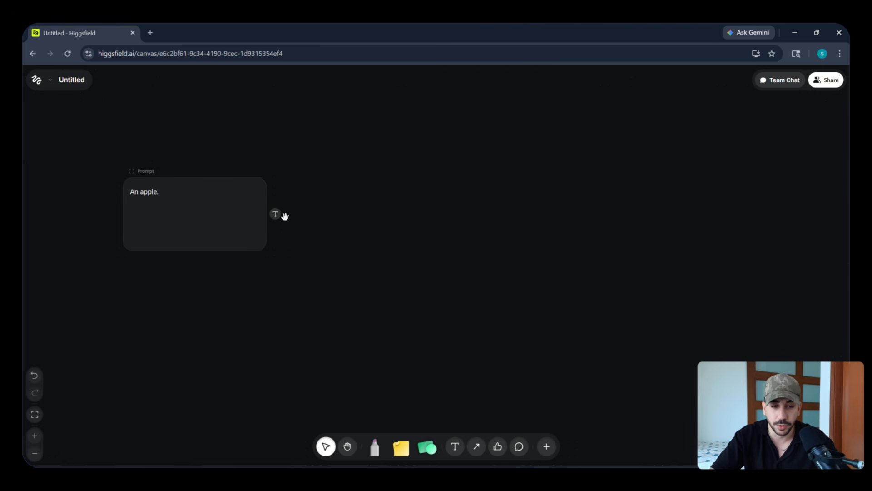
drag(333, 211, 394, 212)
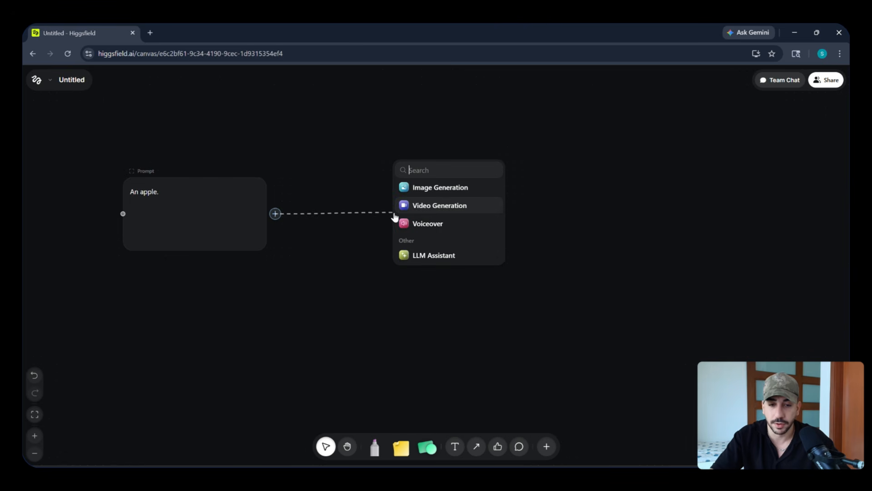
click(446, 190)
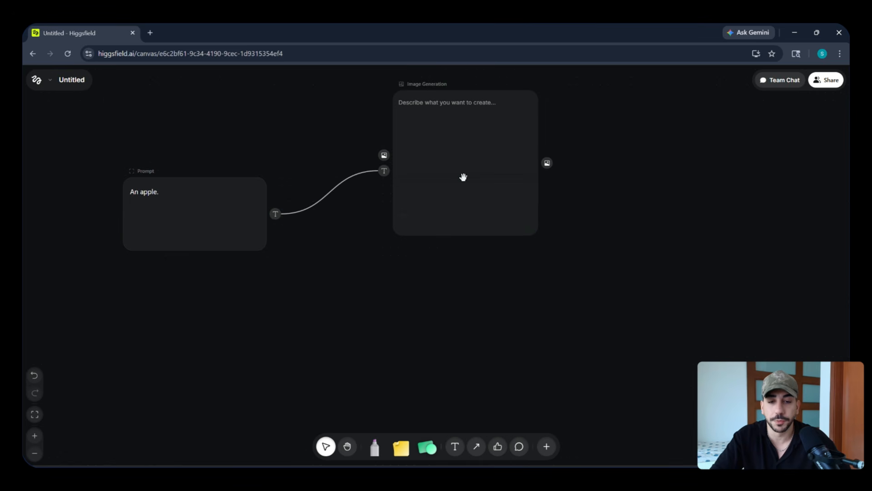
Disconnect the Prompt node from the Image Generation node and write "An Apple." directly in the image node.
mouse_move(427, 210)
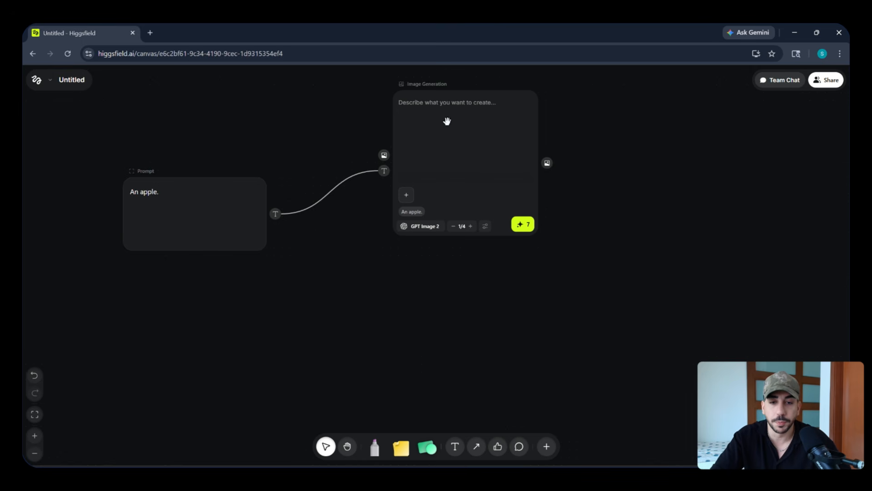
click(457, 102)
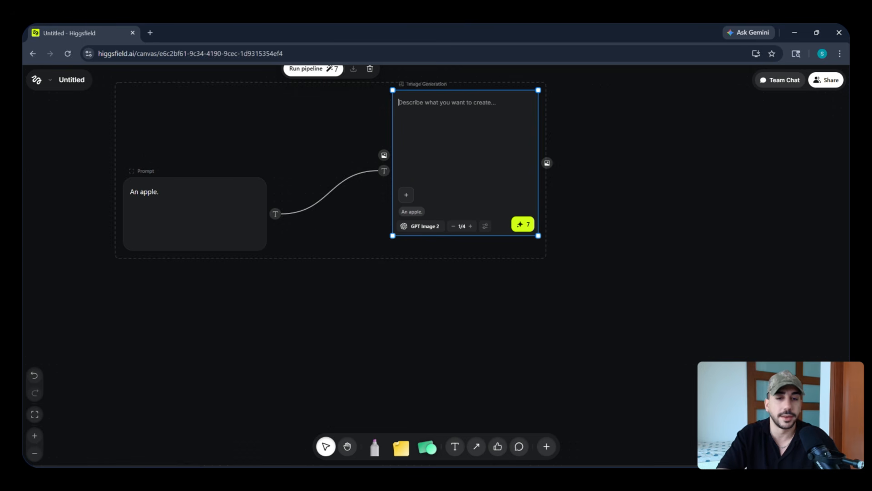
text(An Apple.)
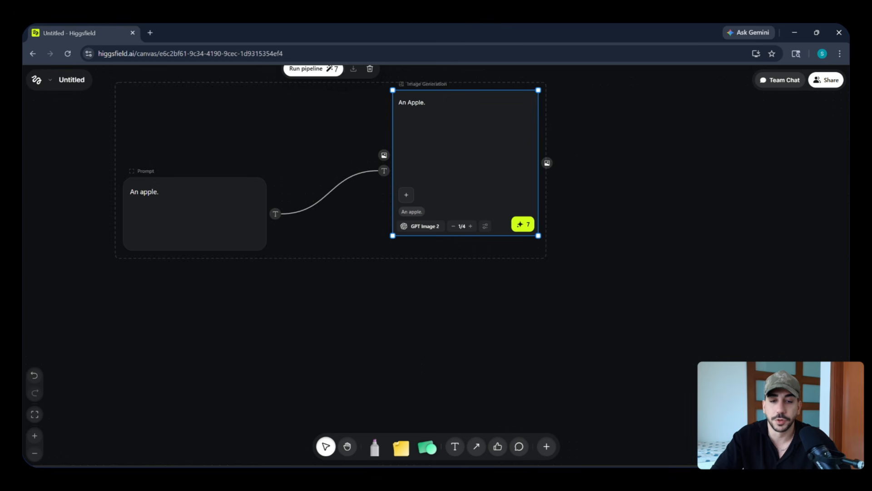
drag(383, 171, 361, 188)
click(134, 180)
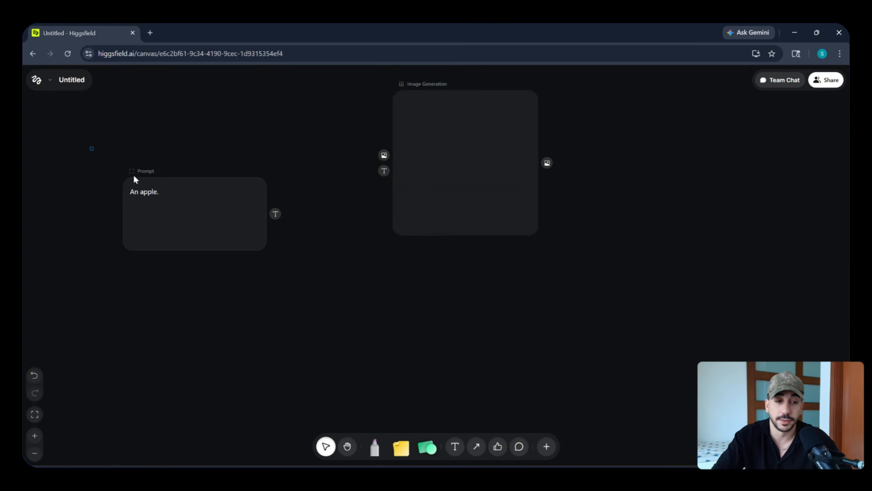
click(444, 124)
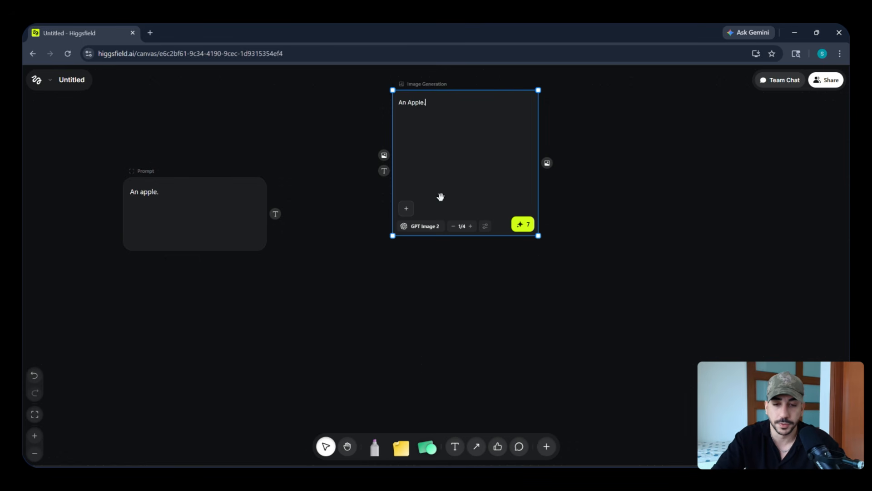
Set the Image Generation node's model to Nano Banana 2 and generate one image.
click(427, 226)
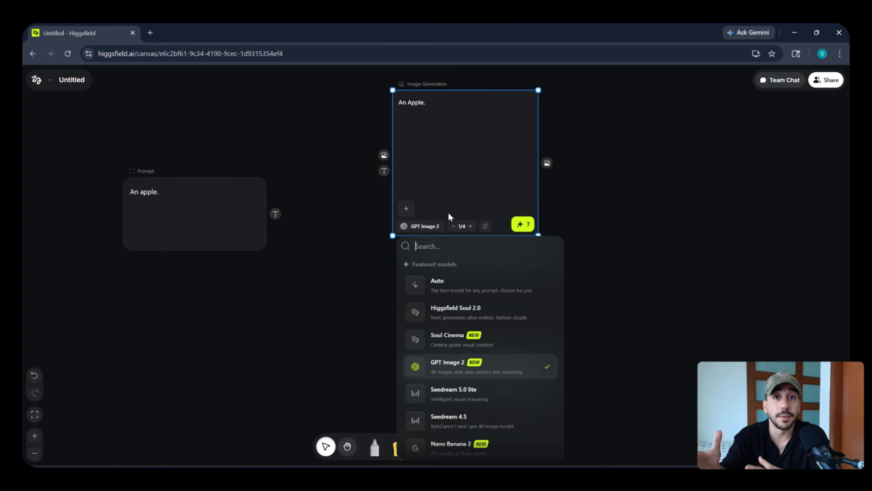
scroll(541, 377, down, 3)
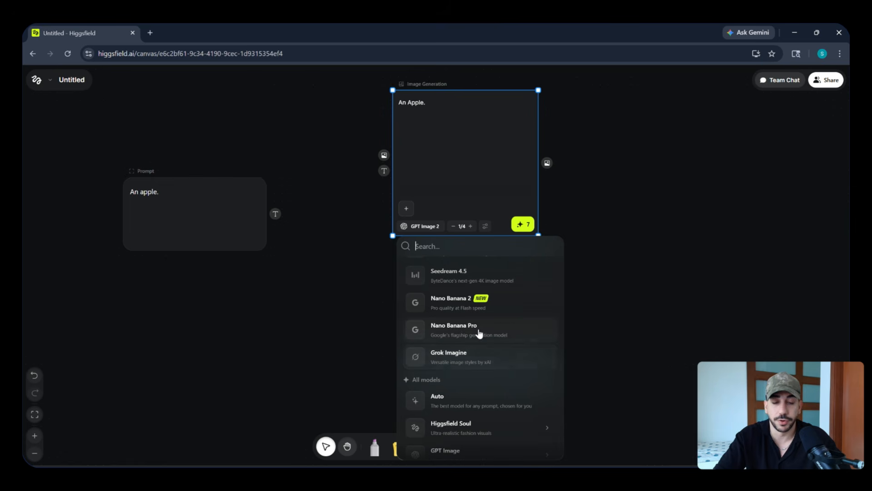
scroll(473, 334, up, 1)
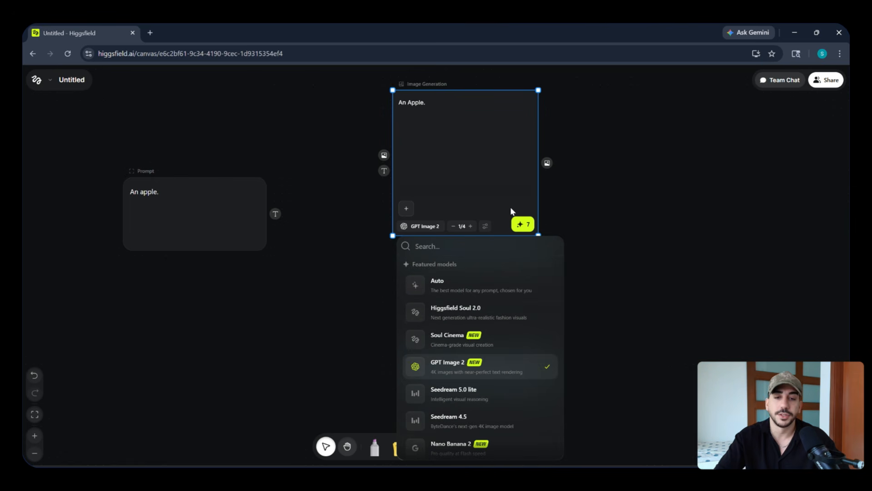
scroll(465, 405, down, 1)
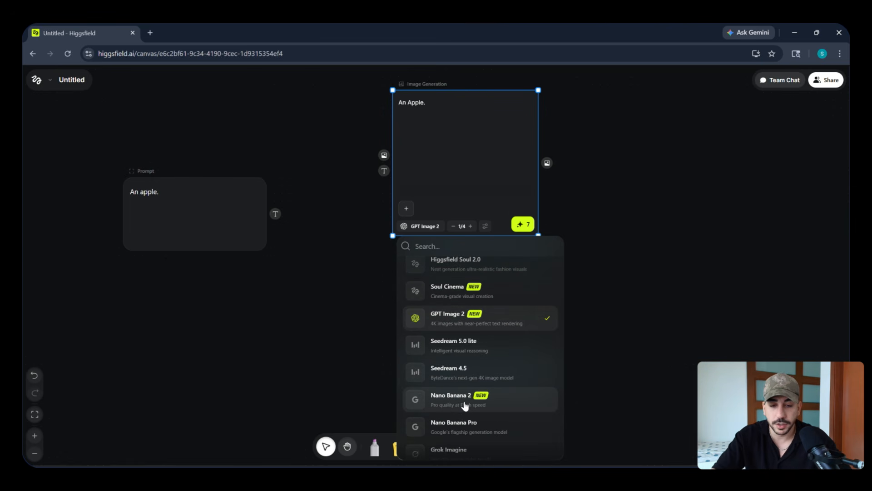
click(463, 406)
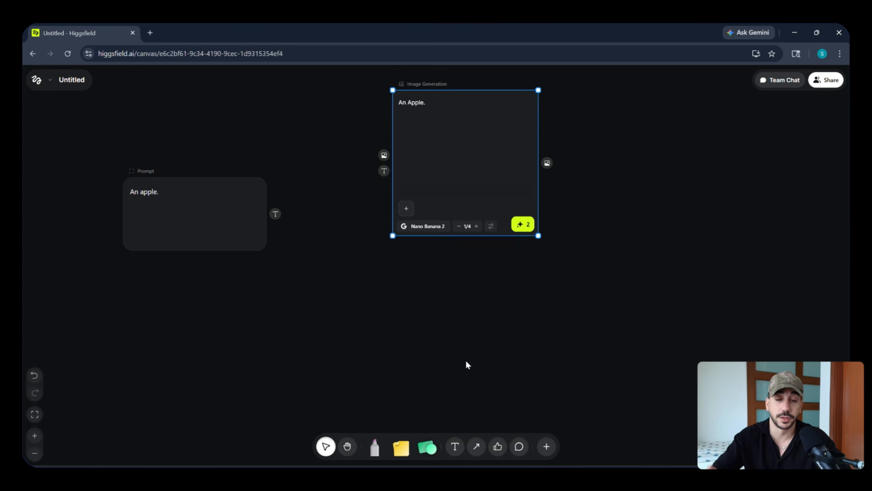
click(547, 275)
click(490, 261)
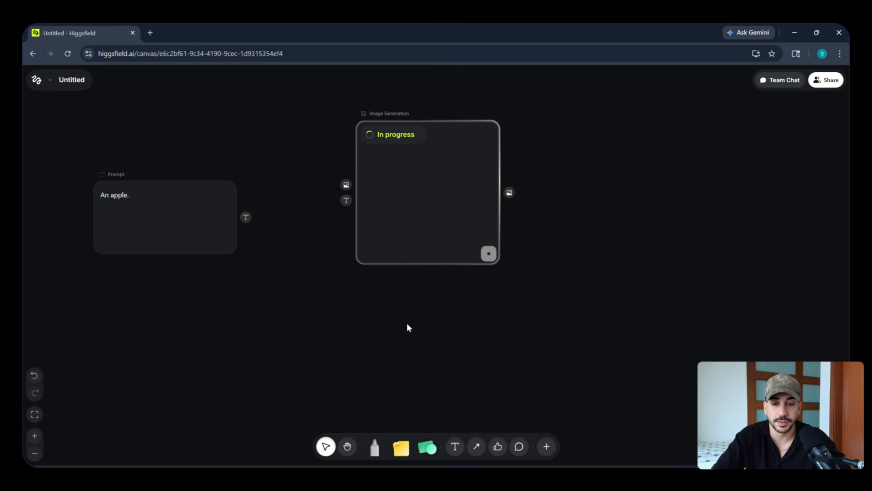
Add a Video Generator node and place it beside the image node with a clear gap between them.
double_click(605, 206)
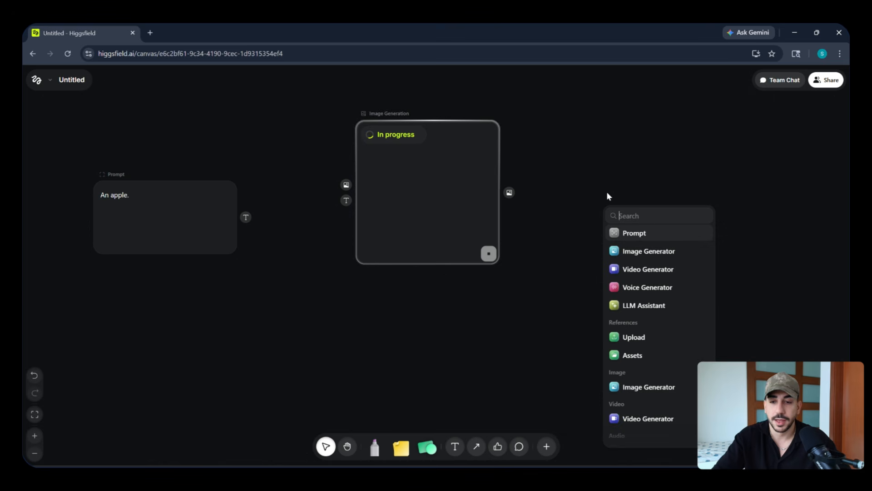
click(662, 270)
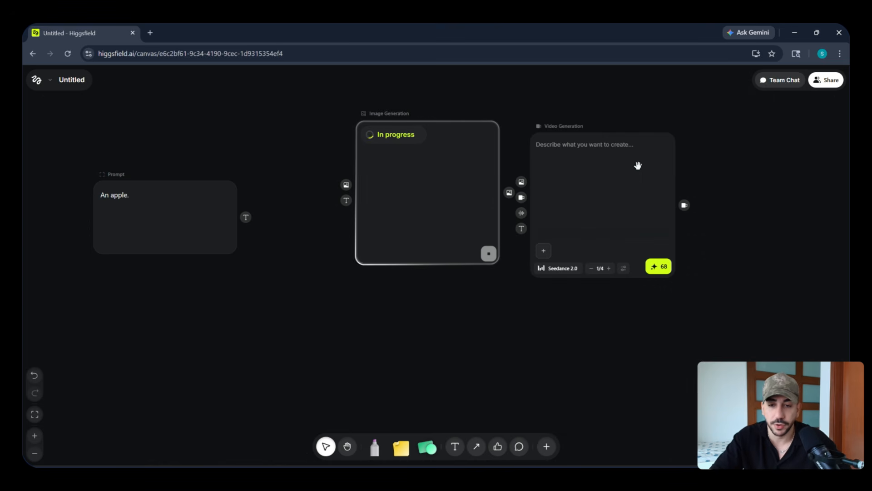
drag(637, 165, 710, 159)
Add a Voice Generator node and place it below the image and video nodes.
double_click(541, 326)
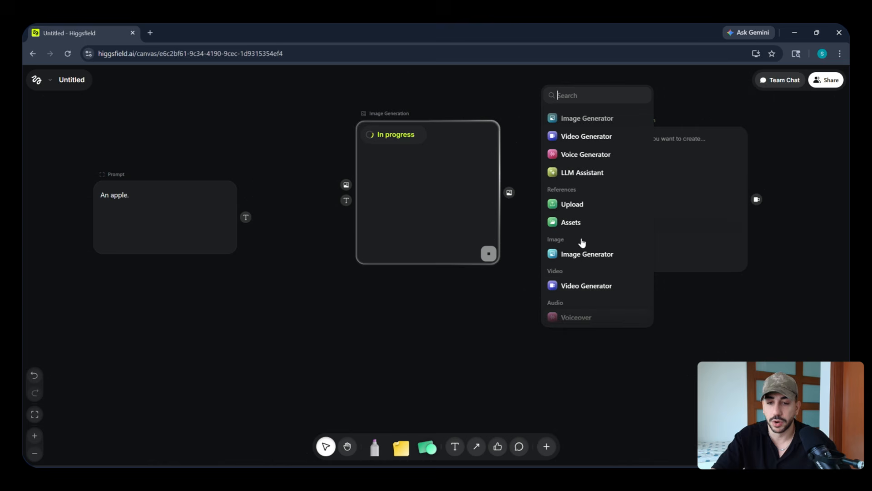
click(584, 157)
drag(557, 273, 531, 292)
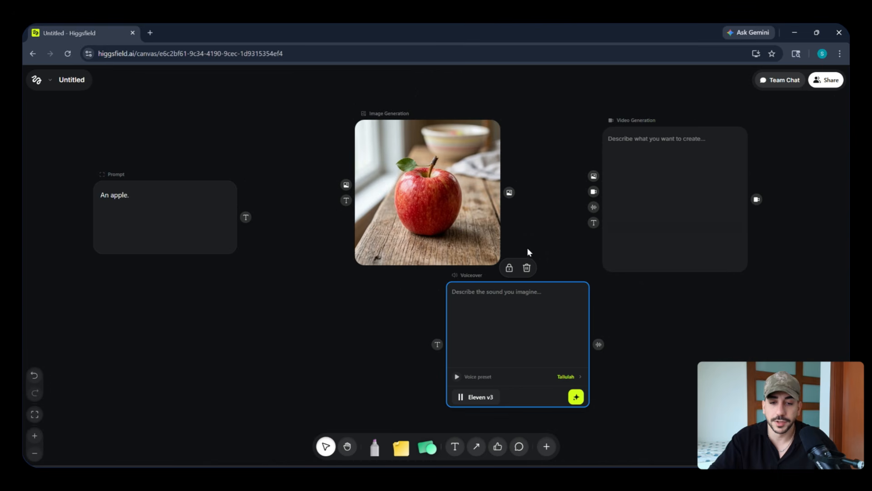
Connect the apple image's output to the image input of the Video Generation node.
mouse_move(488, 194)
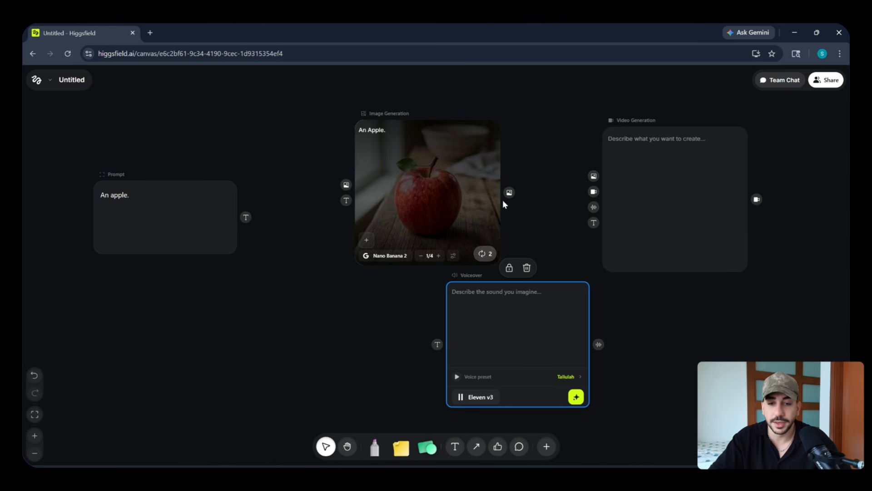
drag(563, 209, 435, 206)
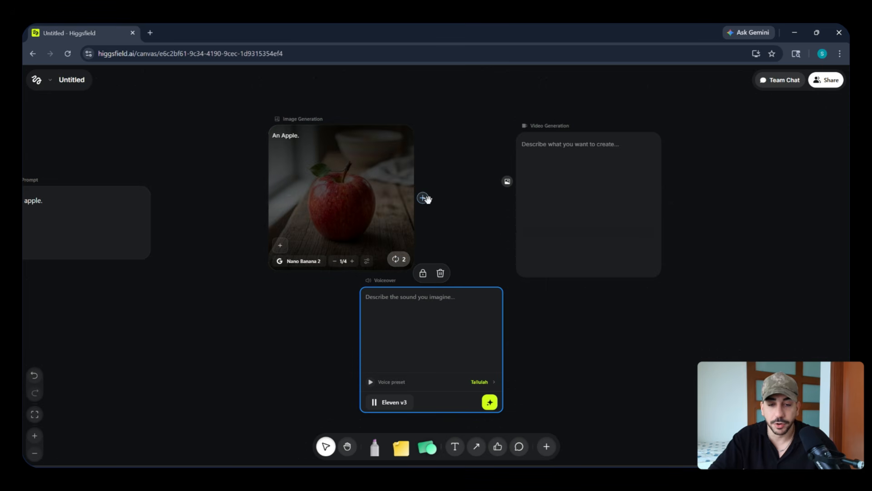
drag(423, 198, 507, 182)
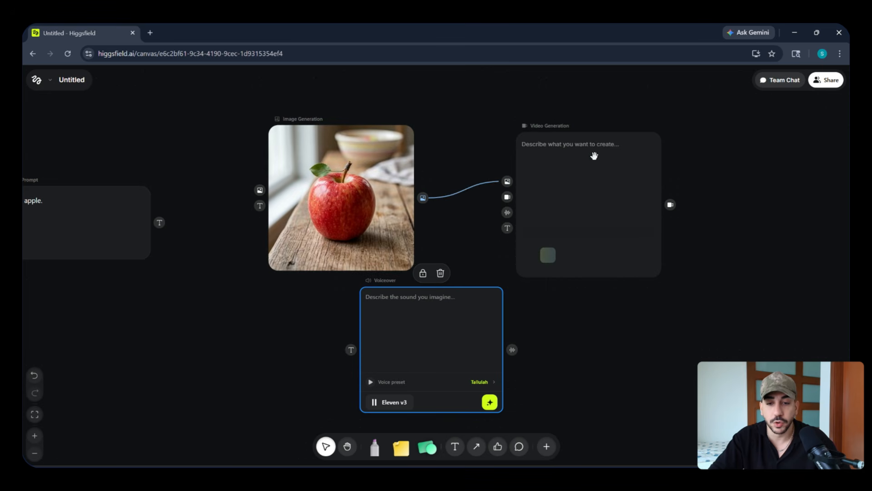
Look through the video models available for the Video Generation node, including the featured models and Minimax Hailuo's versions.
drag(709, 228, 665, 223)
click(500, 223)
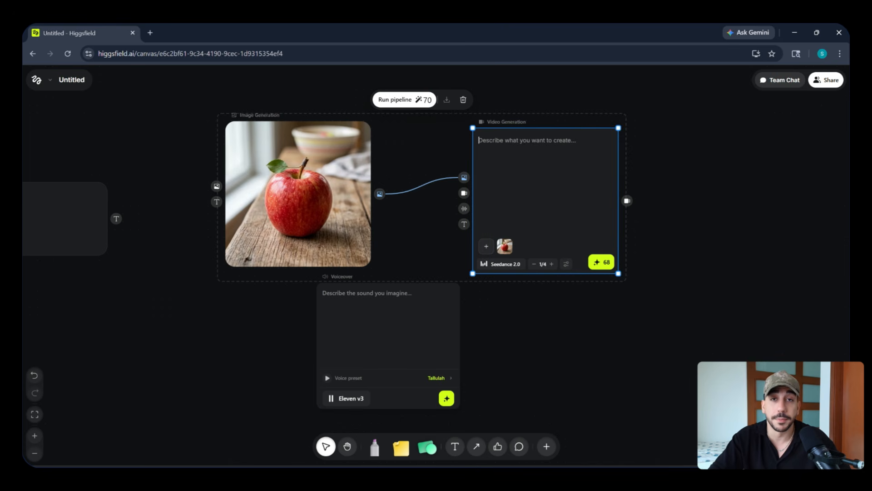
click(517, 264)
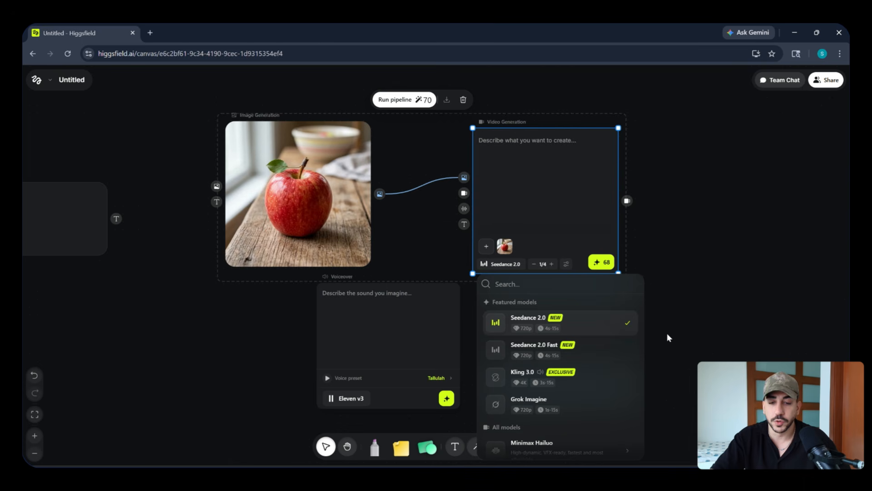
scroll(590, 361, down, 1)
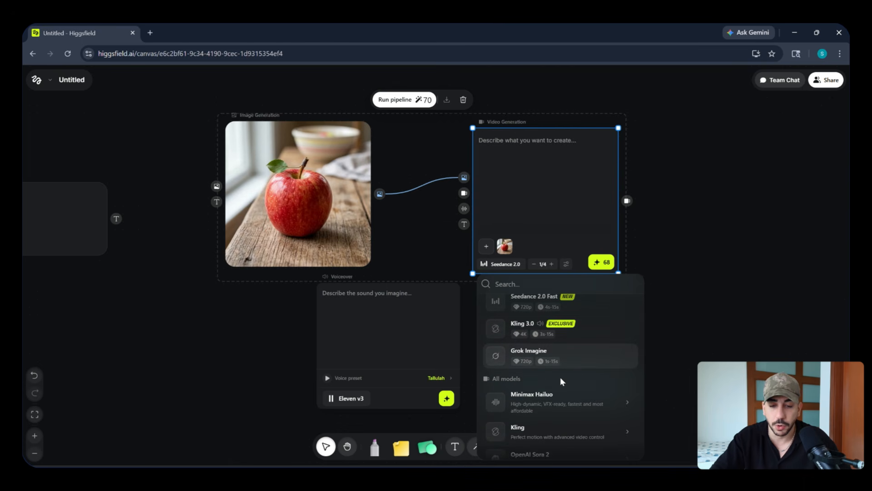
scroll(563, 369, up, 1)
scroll(564, 369, up, 1)
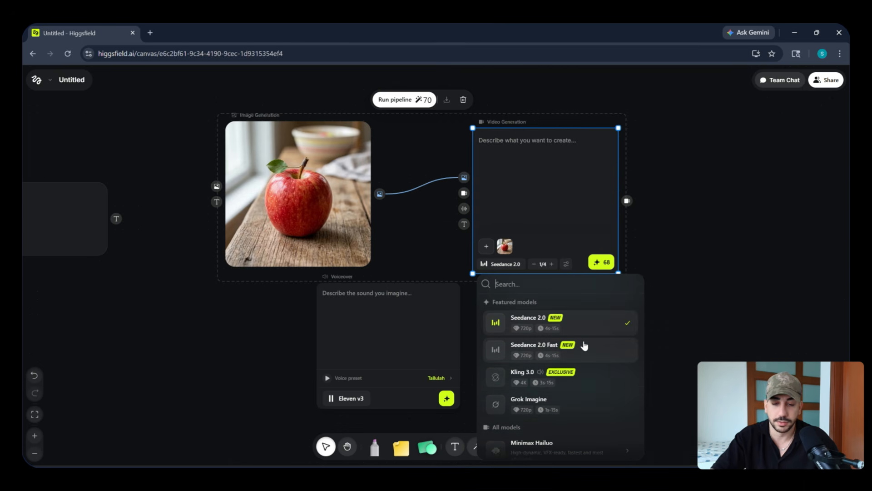
scroll(586, 347, down, 2)
mouse_move(592, 353)
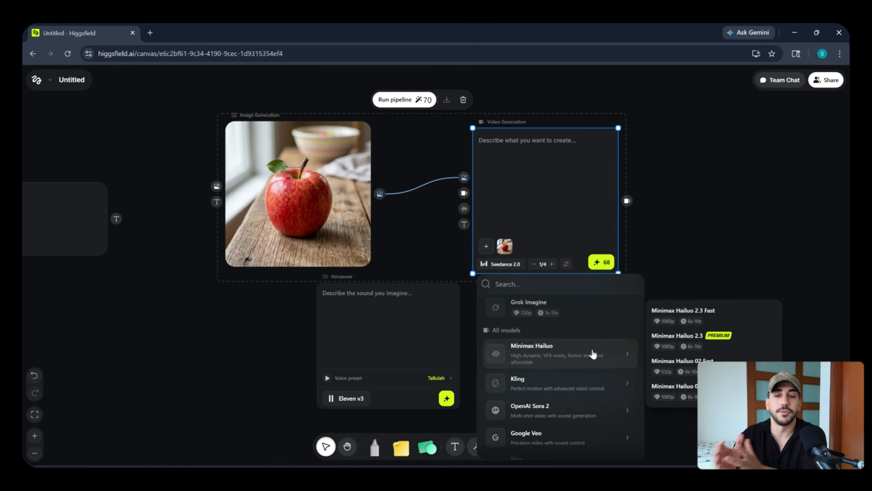
Clear the canvas by deleting the image, video and voiceover nodes and the "An apple." prompt node.
click(173, 97)
drag(173, 97, 680, 397)
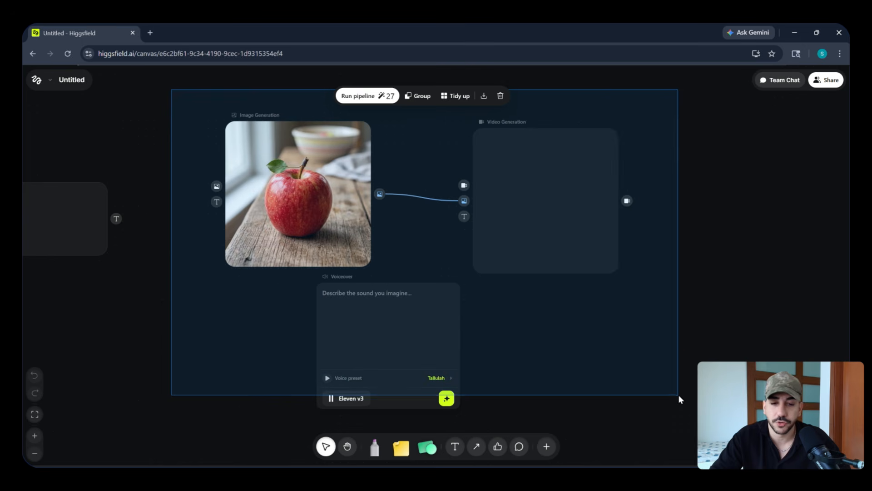
key(Delete)
drag(312, 294, 496, 310)
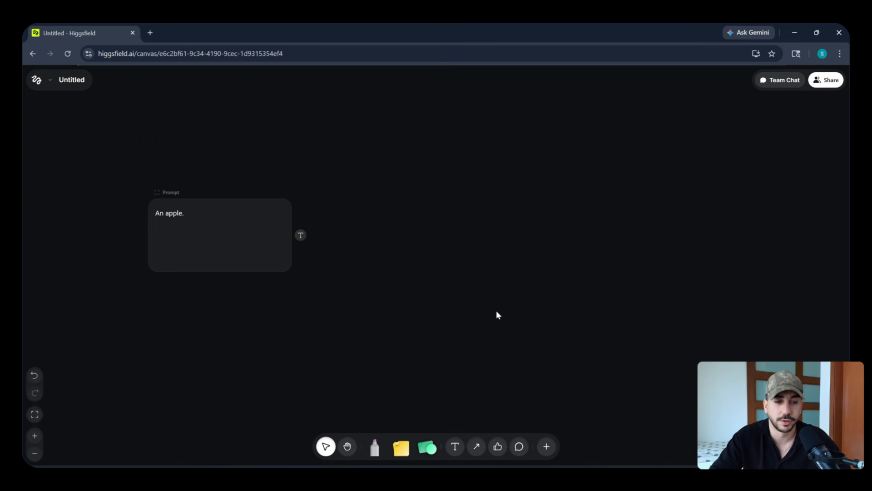
drag(110, 171, 422, 291)
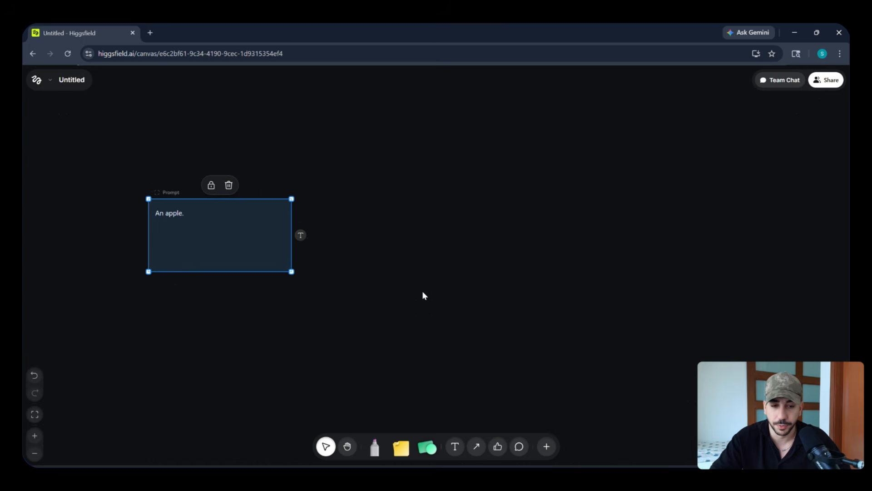
key(Delete)
Add the uploaded portrait of the blonde woman in a cream top and the KOALA can image from Assets to the canvas.
right_click(206, 181)
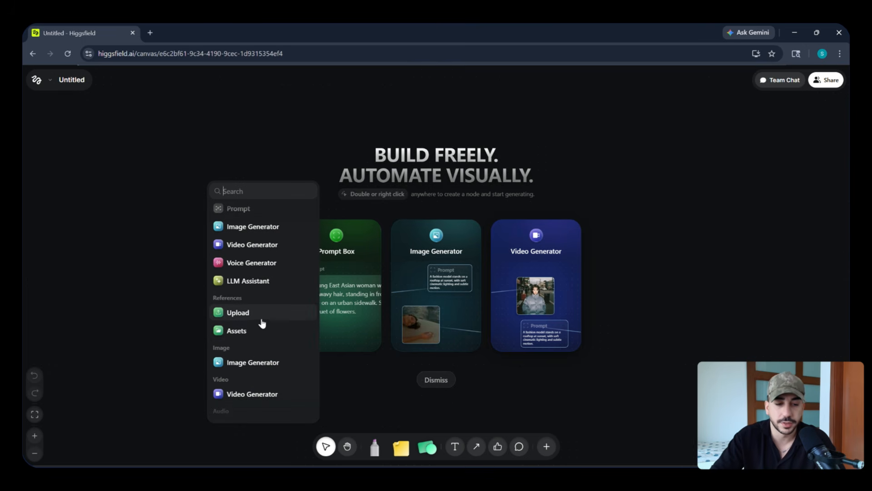
click(249, 335)
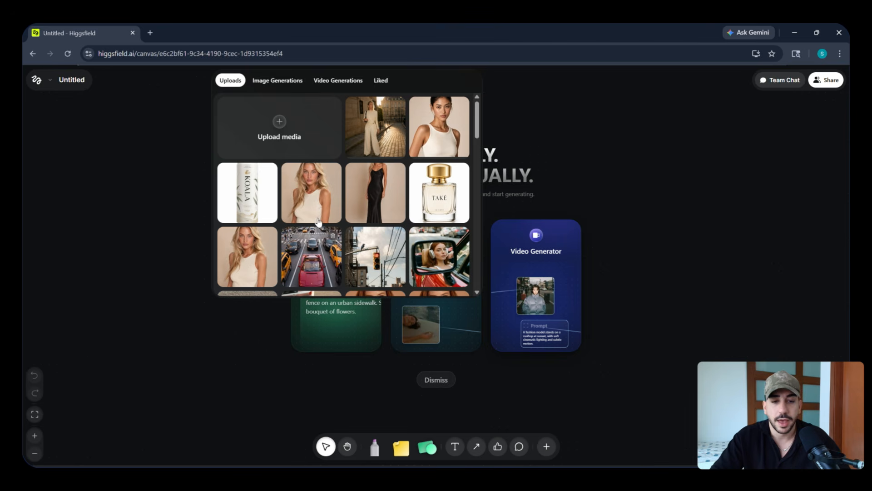
click(311, 203)
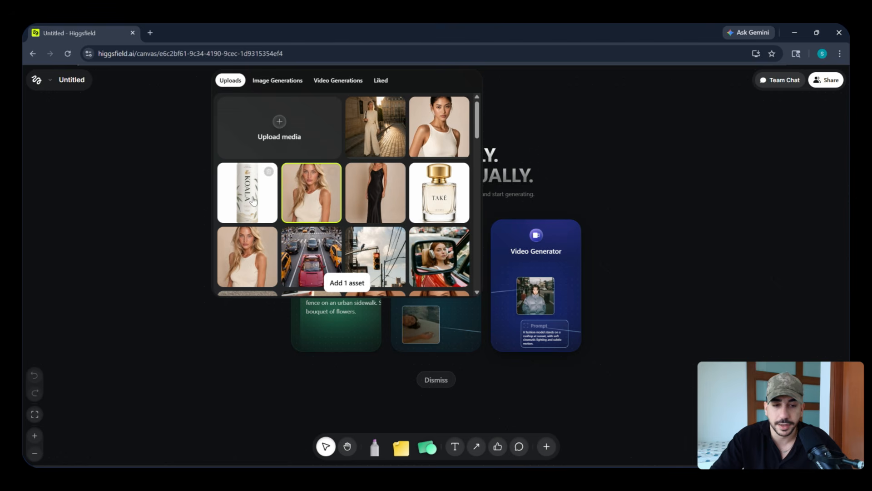
click(265, 214)
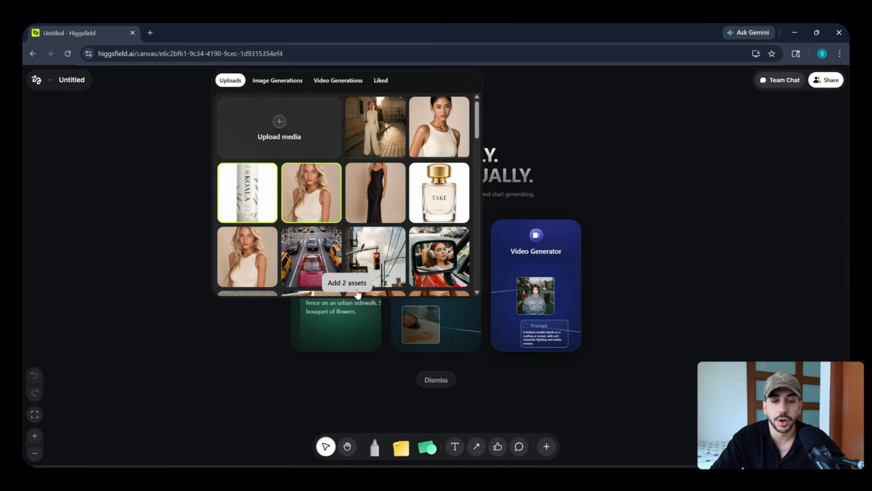
click(358, 284)
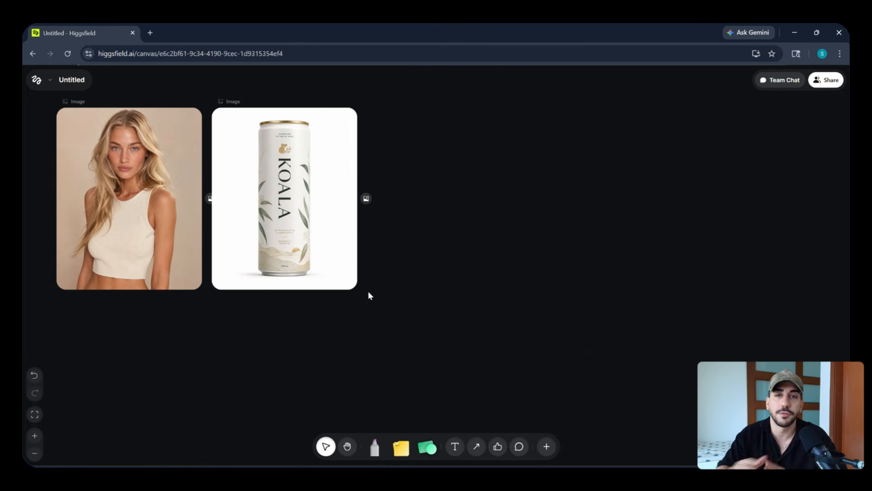
Add an LLM Assistant node and place it to the right of the KOALA can image with a clear gap.
drag(451, 239, 501, 204)
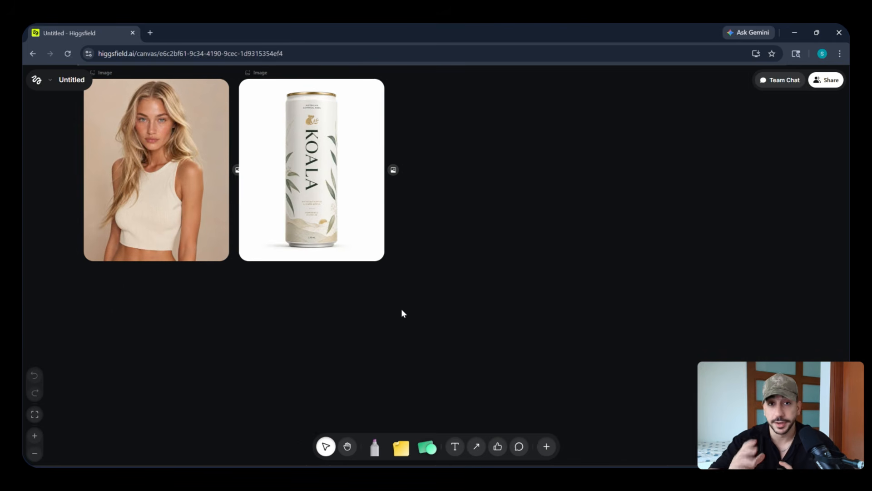
double_click(376, 318)
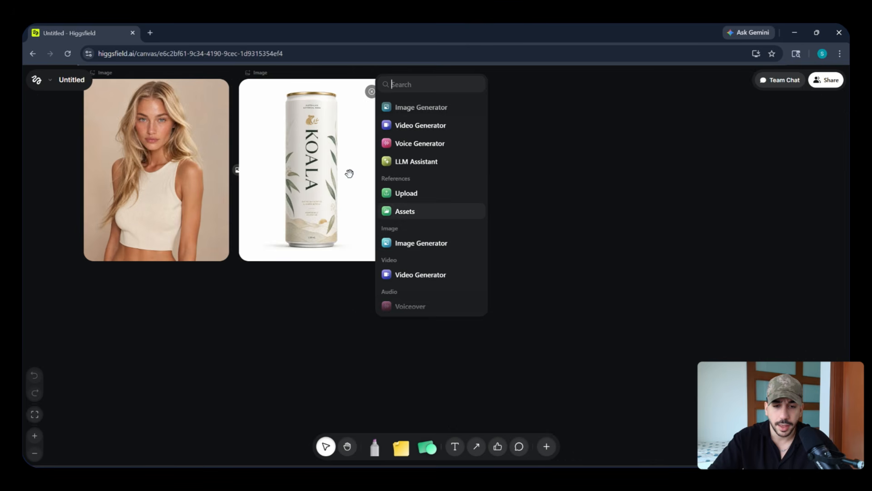
click(427, 161)
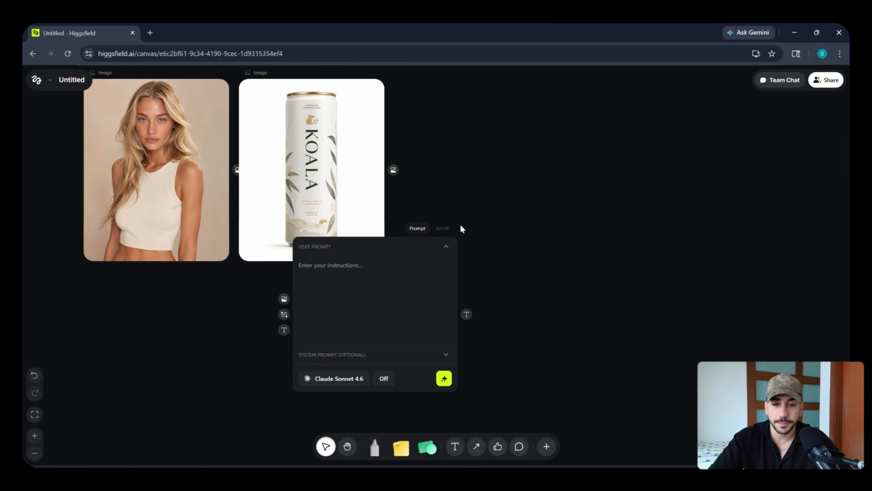
drag(465, 220, 549, 136)
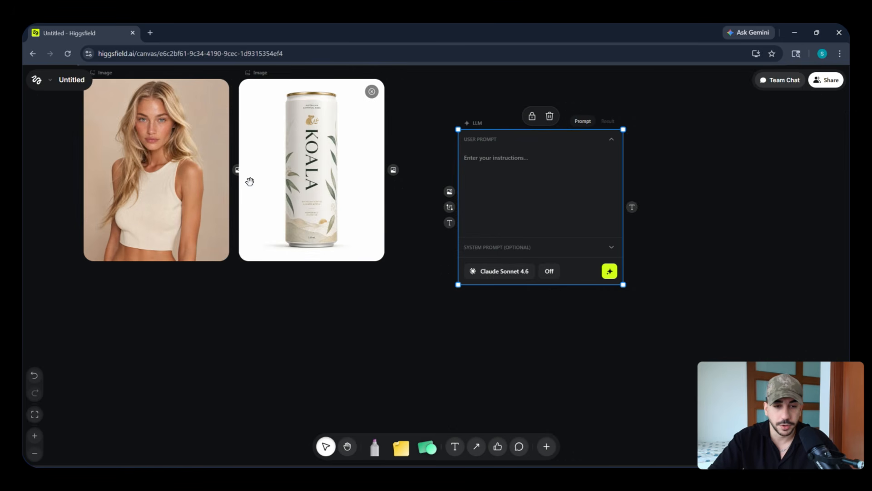
Connect the woman and can images to the LLM node's image input, with the can placed below the woman.
drag(237, 169, 449, 191)
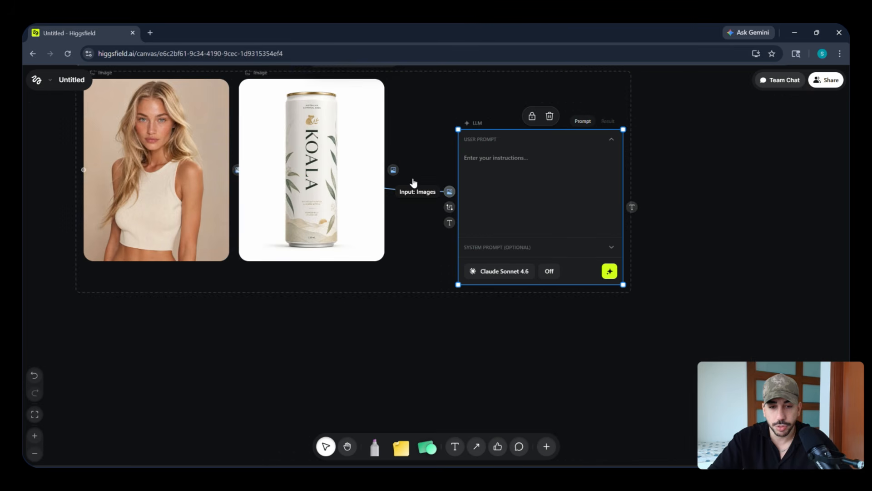
drag(352, 170, 311, 345)
drag(207, 171, 320, 161)
drag(541, 286, 445, 299)
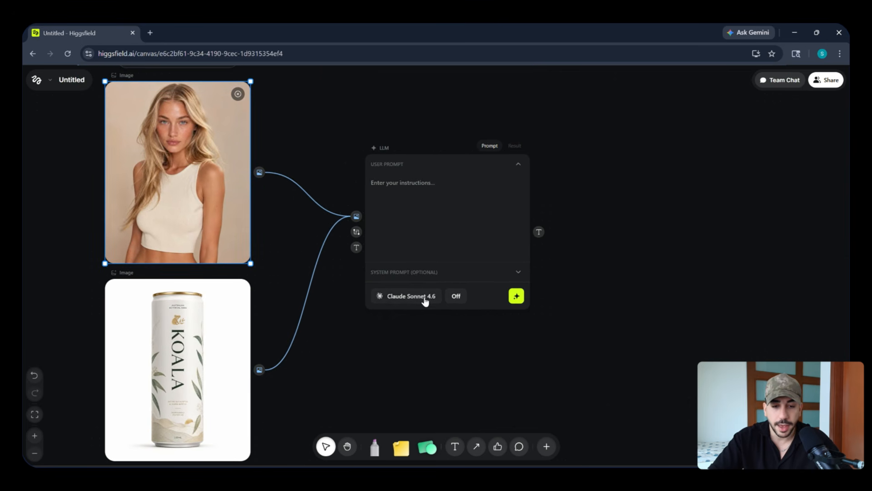
Enter the LLM prompt "Please generate a lifestyle photoshoot of the lady with the drink, she's drinking it under the sun. your response should just be the prompt.".
click(424, 300)
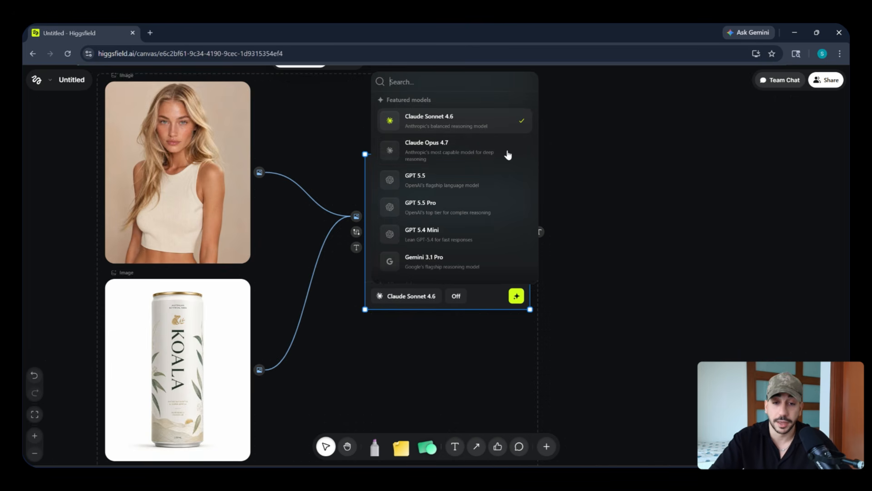
click(615, 221)
click(438, 199)
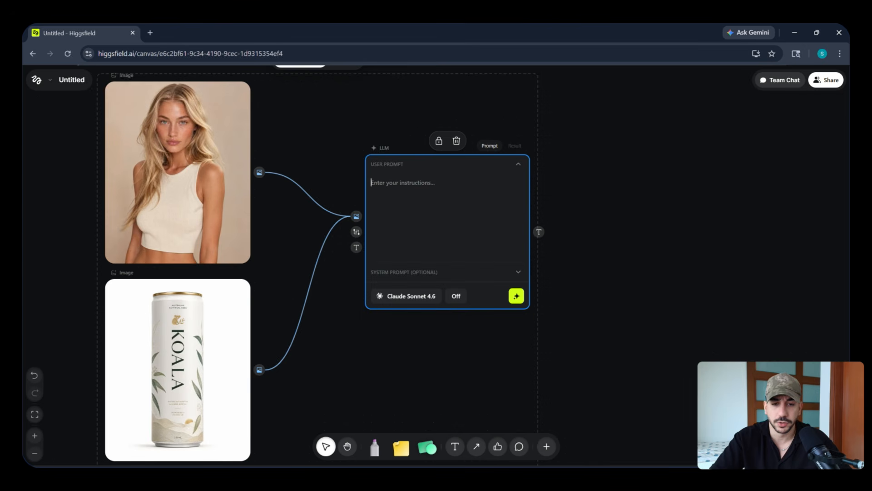
text(Please generate a lifestyle)
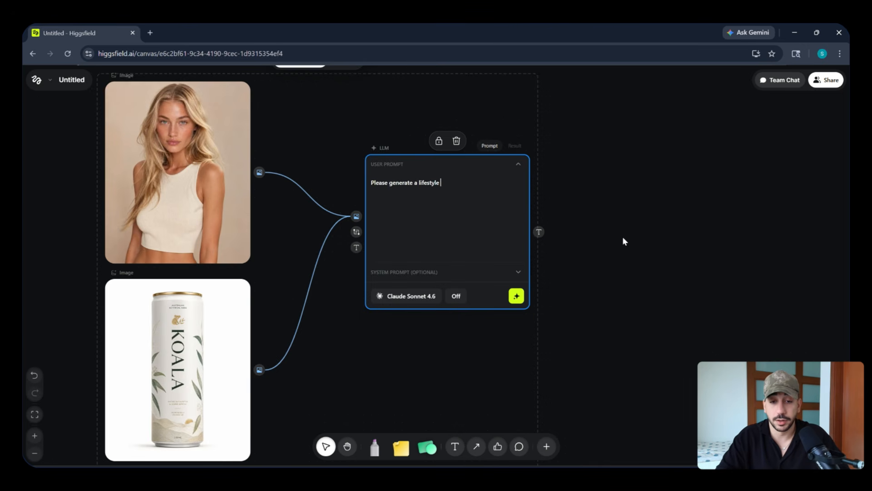
text(the )
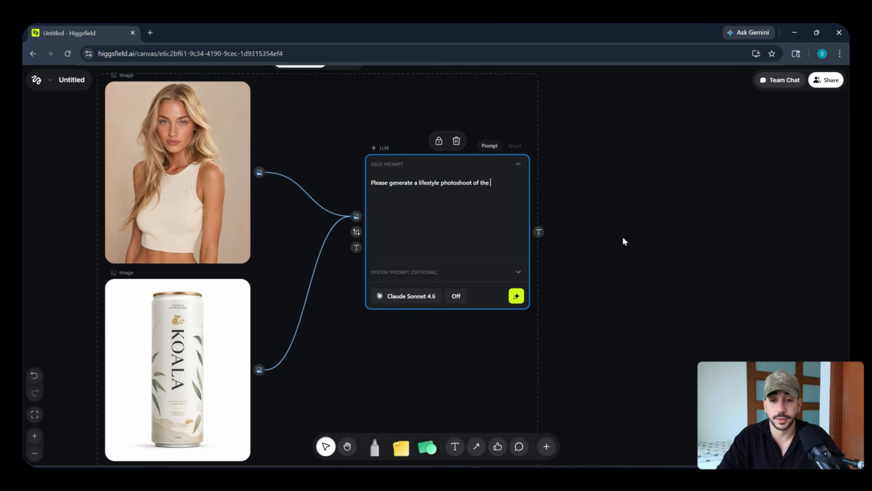
text(lady with the drink, she's drinking it u)
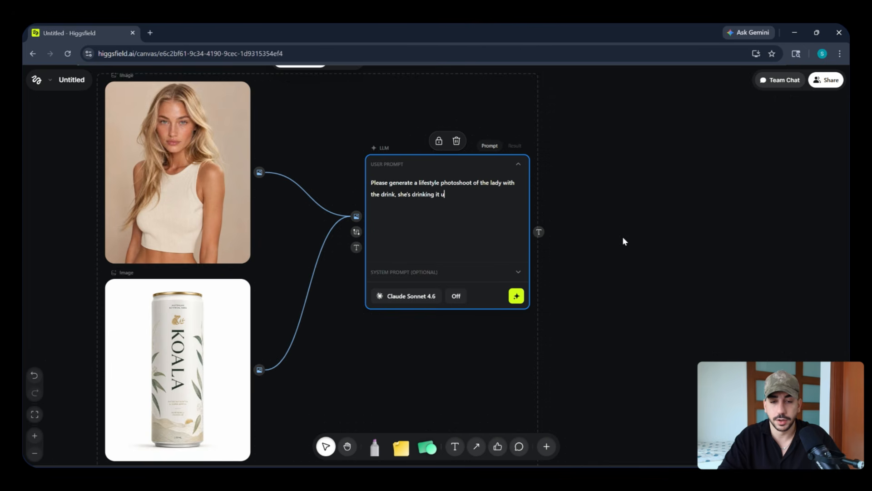
text(. your response should)
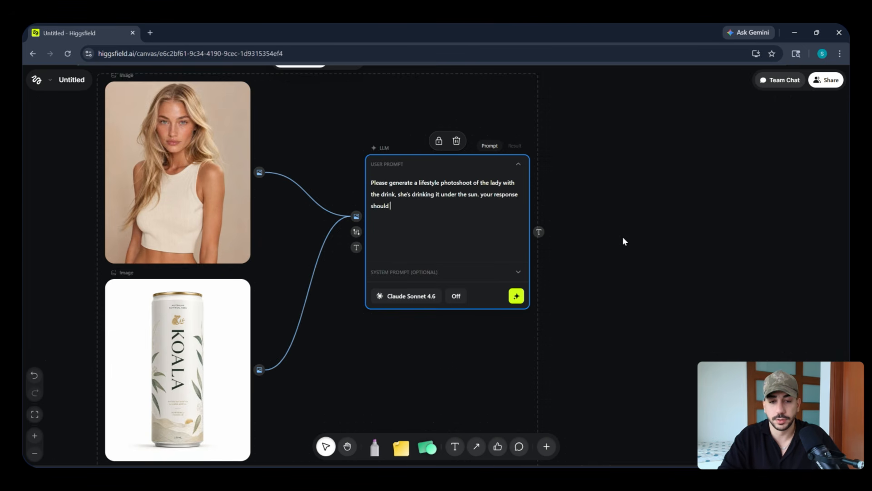
text( just be the prompt.)
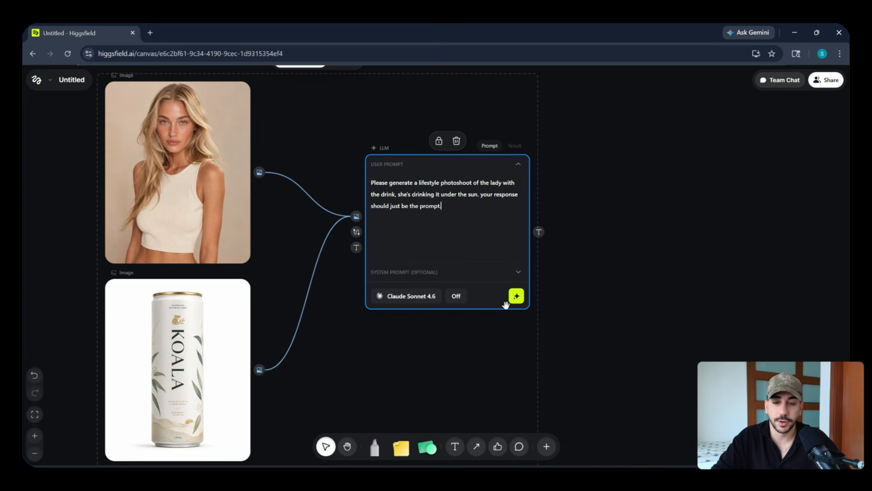
Run the LLM node with Claude Sonnet 4.6 and highlight the text of its result.
click(516, 296)
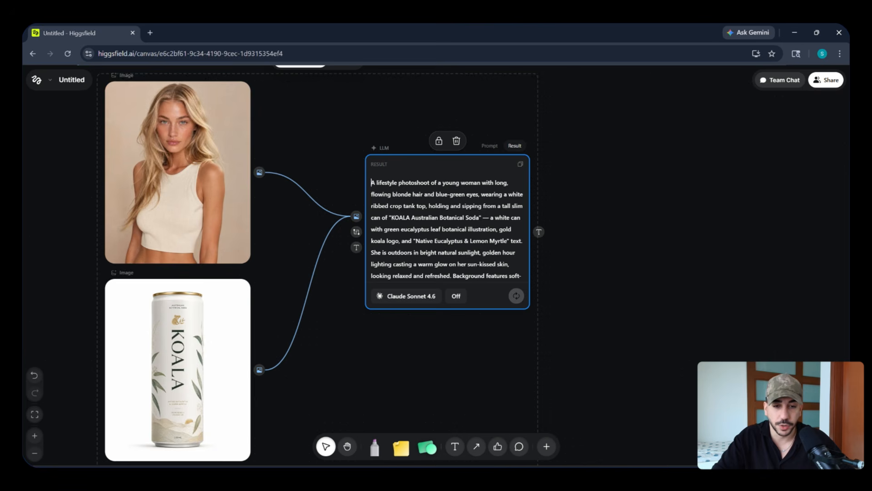
drag(371, 180, 455, 278)
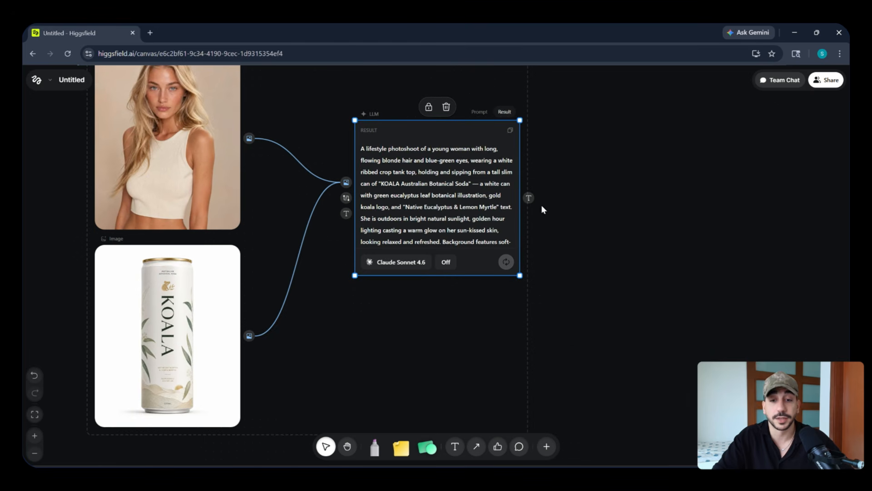
Add an Image Generation node from the LLM's text output and connect both the woman and can images to its image input.
drag(529, 198, 565, 359)
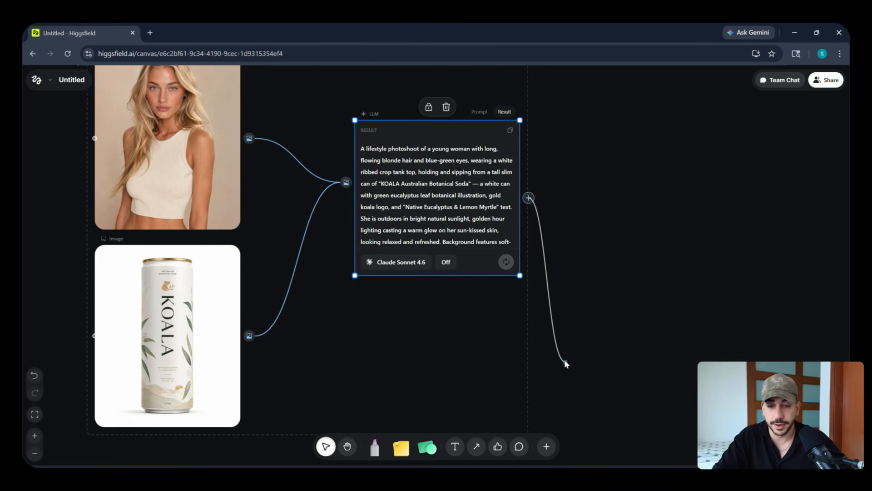
click(614, 335)
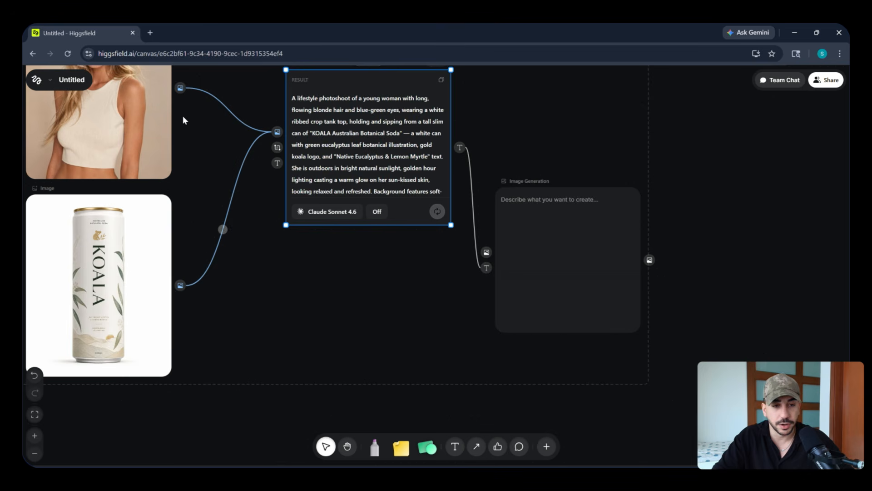
drag(181, 88, 486, 252)
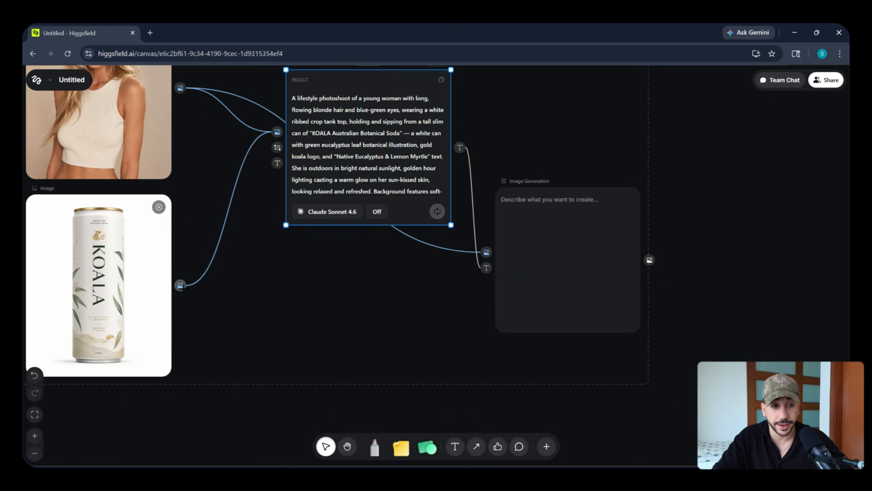
drag(180, 285, 486, 252)
drag(562, 210, 597, 227)
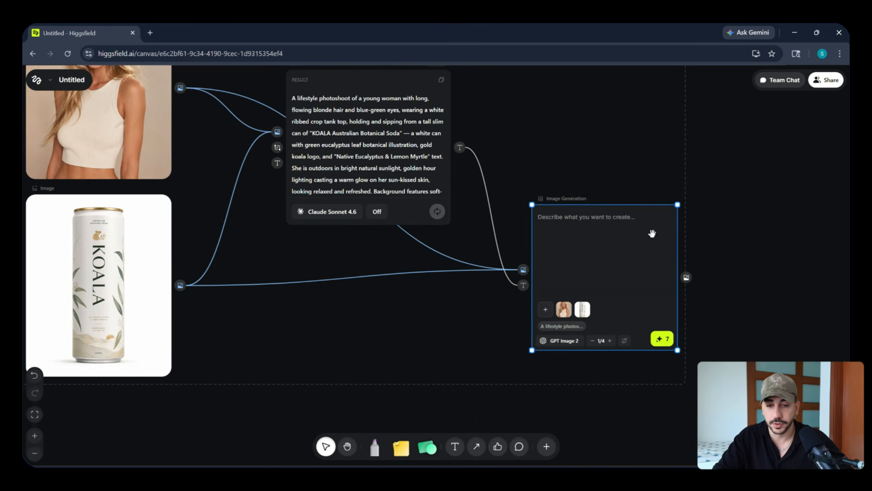
Review the Image Generation node's model choices, open its settings and choose the 1:1 aspect ratio.
drag(664, 244, 596, 232)
drag(566, 166, 548, 197)
click(479, 360)
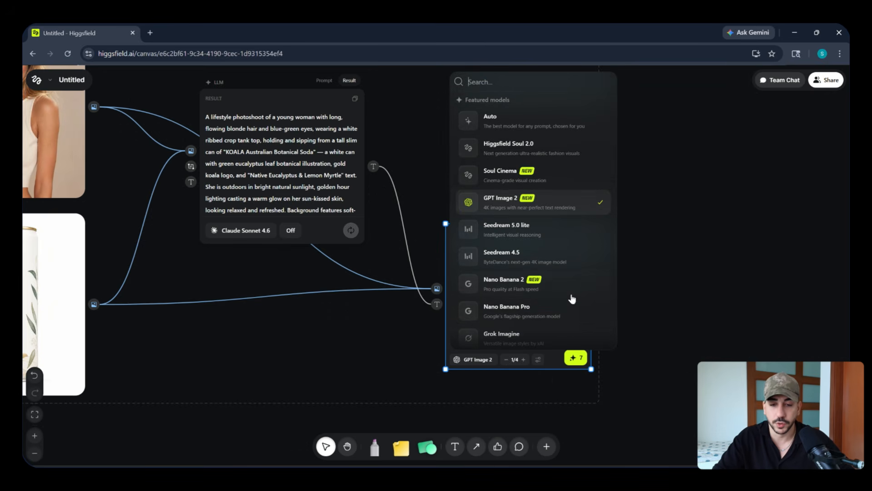
click(538, 359)
click(538, 359)
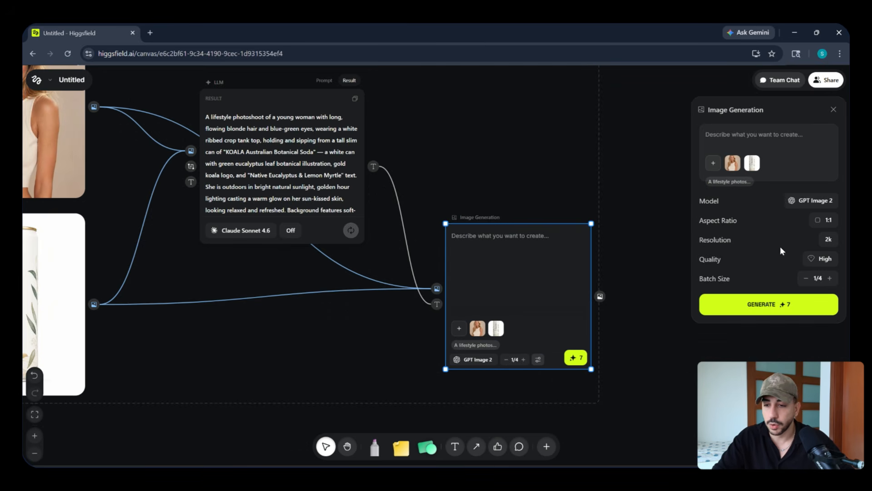
click(825, 220)
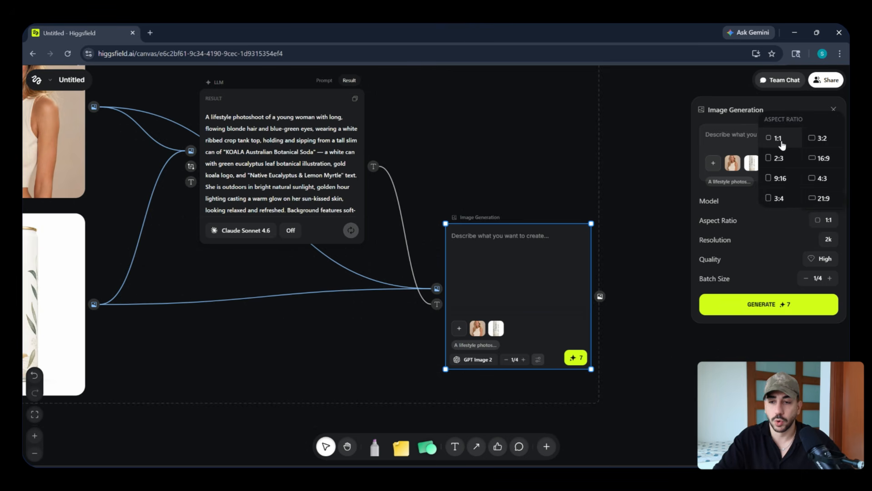
click(782, 143)
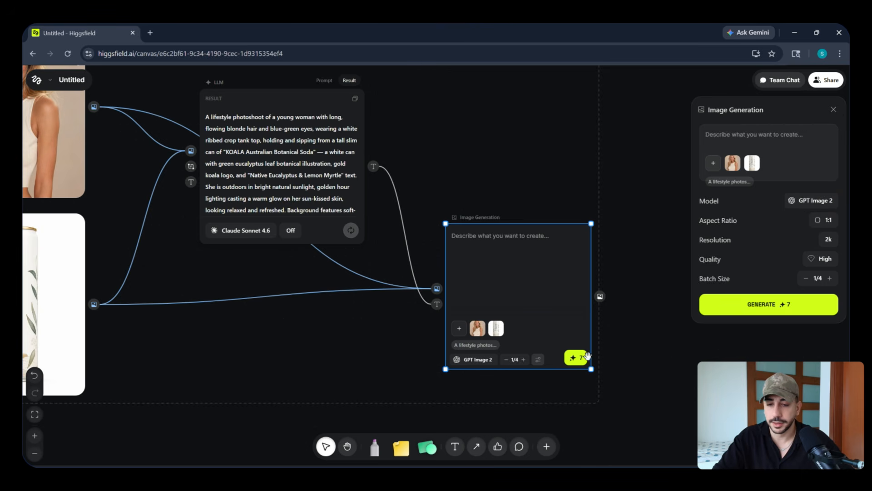
Try to generate the lifestyle image with GPT Image 2 and switch between the node's generation attempts.
click(582, 358)
scroll(663, 366, down, 3)
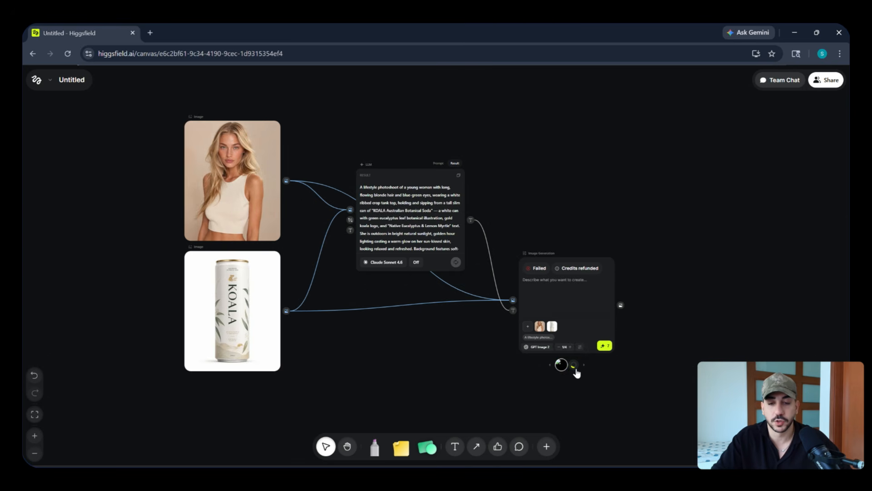
click(574, 366)
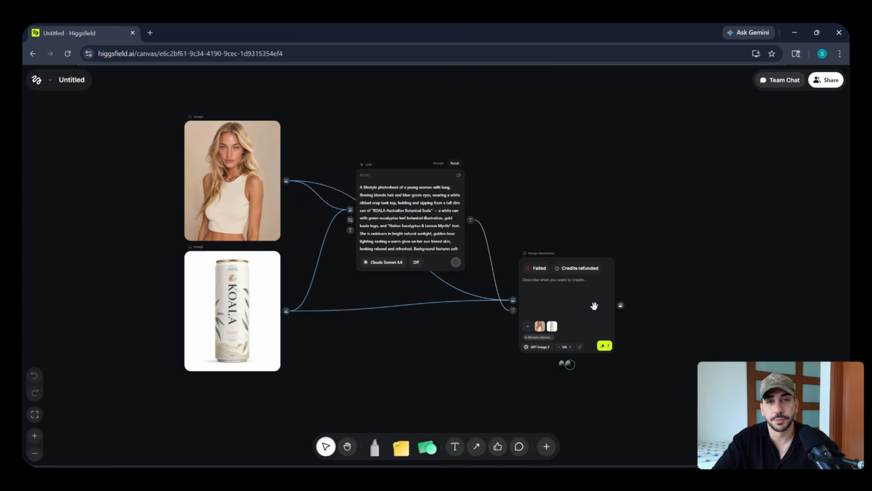
Change the Image Generation node's model to Nano Banana 2 and run it.
click(538, 346)
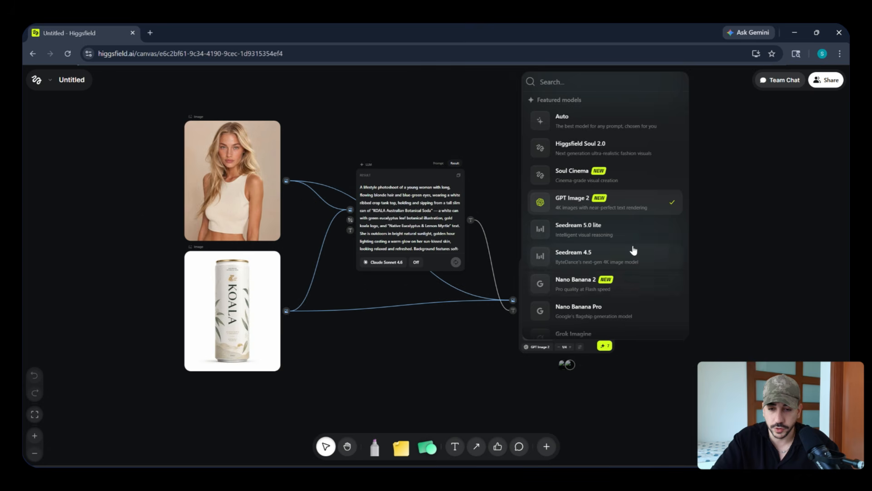
scroll(633, 250, down, 3)
click(595, 144)
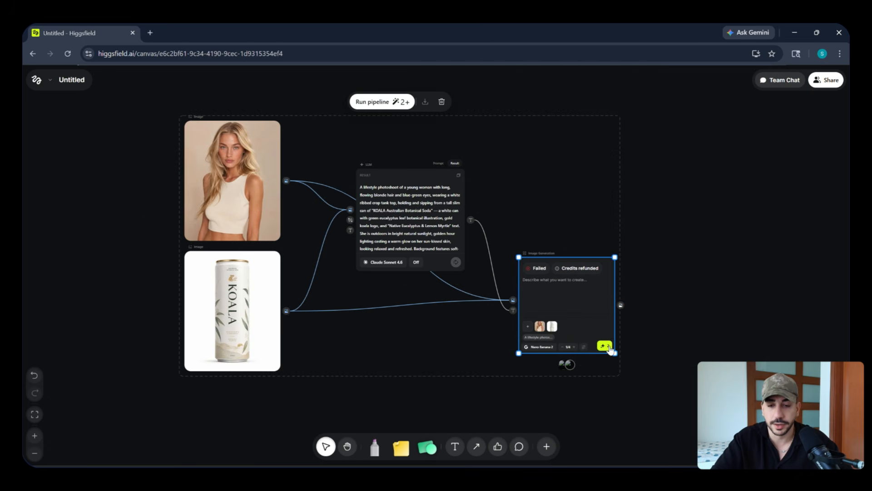
click(585, 347)
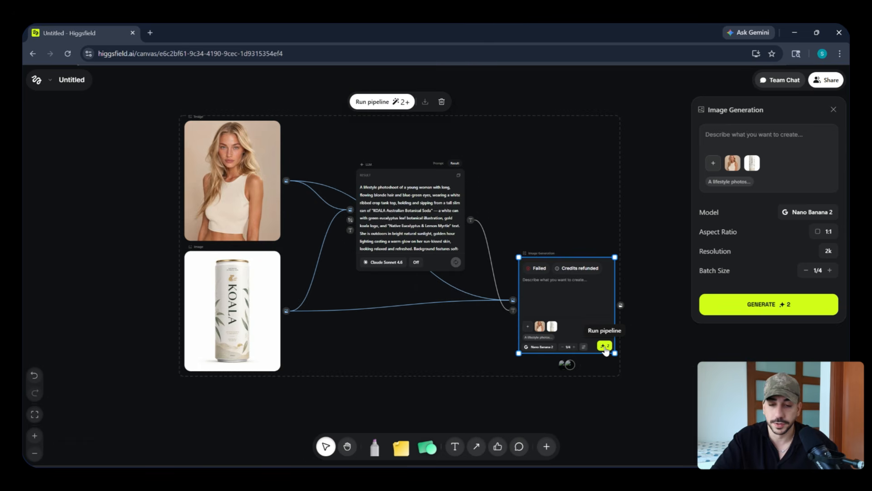
click(605, 347)
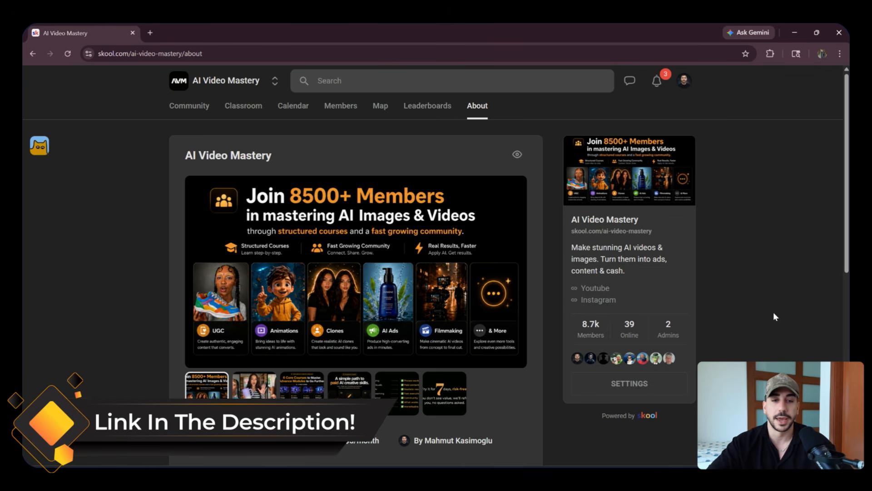
Switch to the AI Video Mastery community on Skool and browse the courses in its Classroom.
click(256, 106)
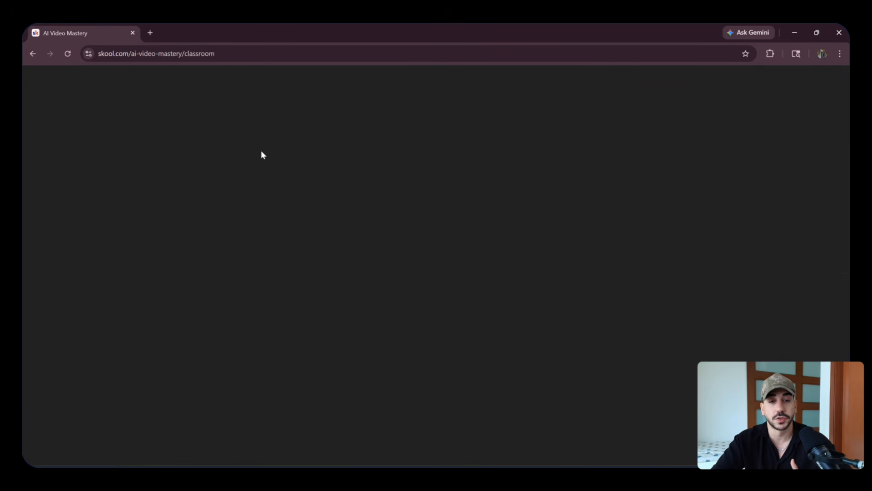
drag(847, 185, 847, 260)
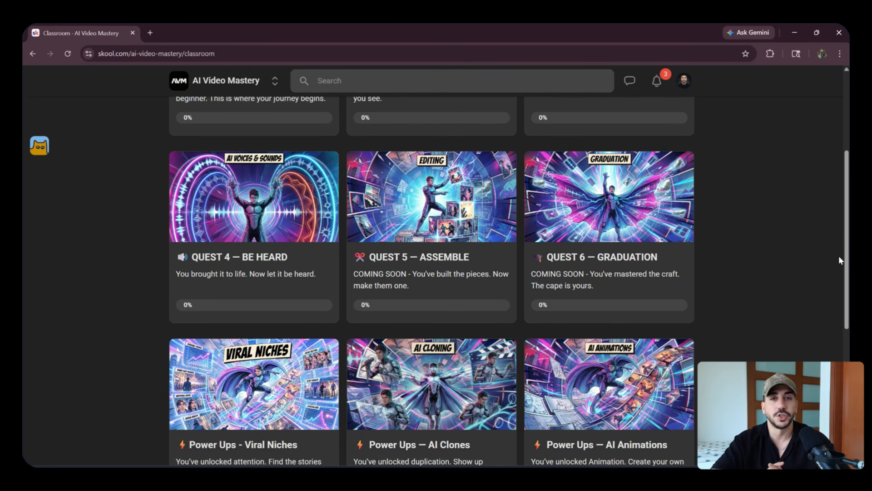
scroll(836, 264, down, 1)
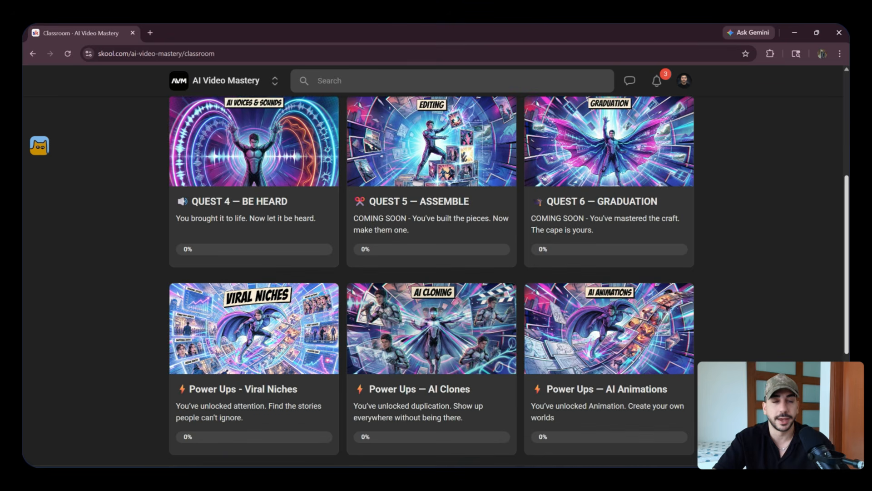
scroll(797, 307, up, 4)
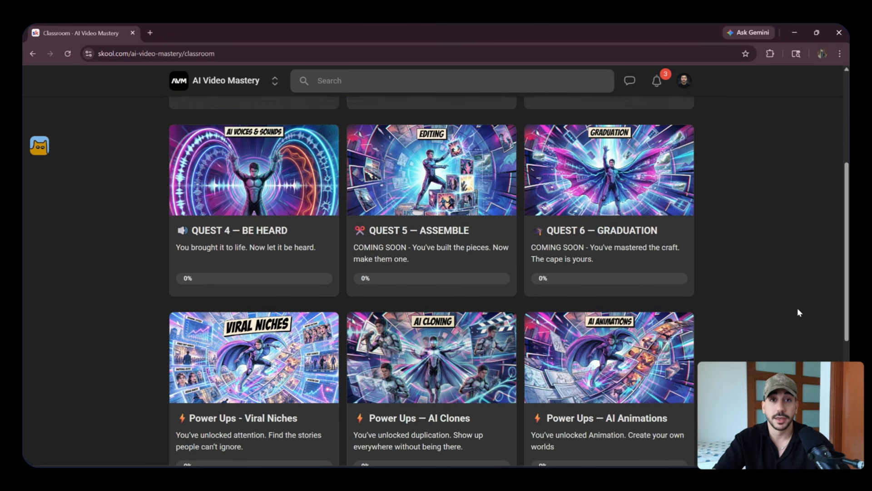
scroll(794, 323, up, 1)
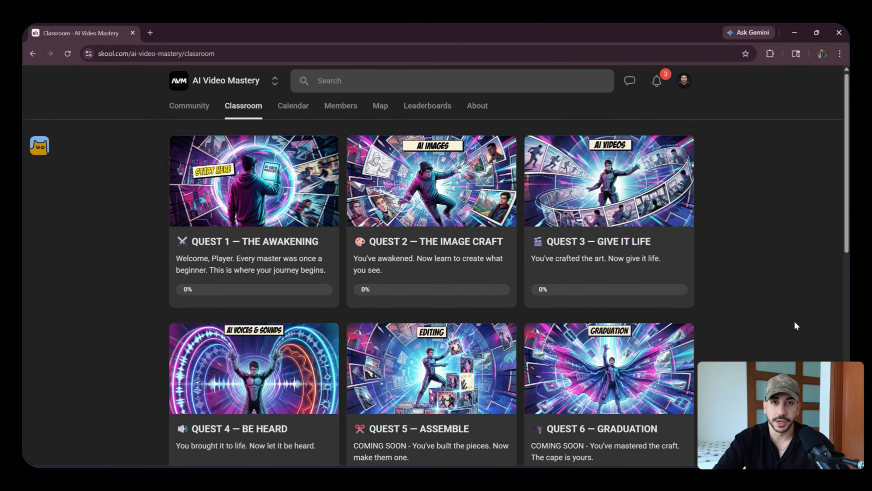
scroll(829, 256, down, 2)
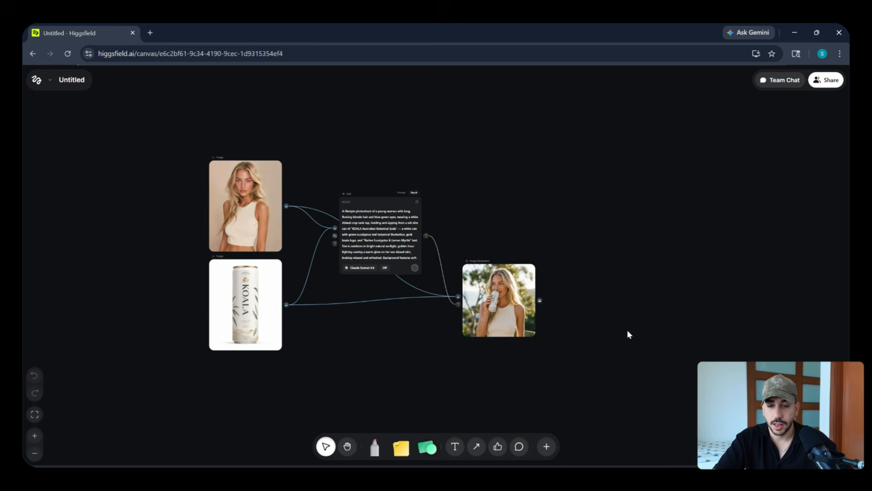
Return to the Higgsfield canvas and examine the generated image of the woman drinking from the can alongside its source nodes.
scroll(627, 329, up, 5)
drag(673, 307, 694, 307)
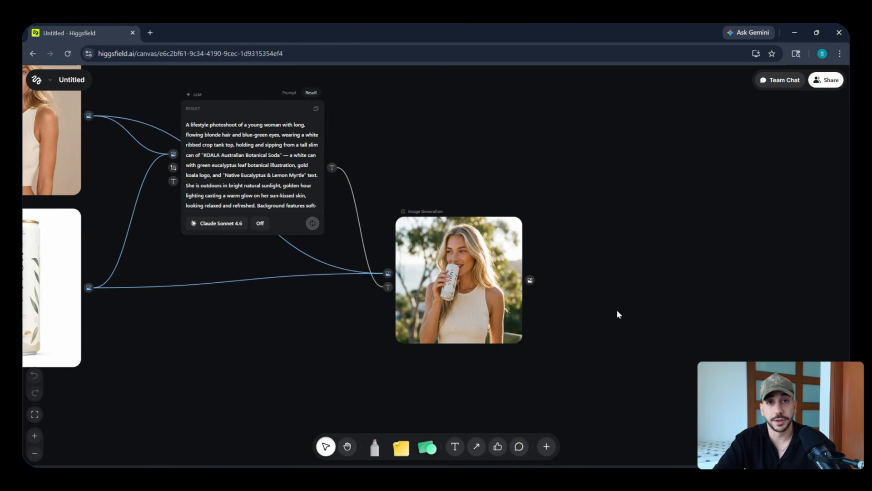
drag(635, 307, 604, 305)
scroll(640, 300, down, 3)
scroll(640, 301, down, 3)
drag(89, 111, 556, 361)
drag(627, 334, 465, 329)
click(464, 329)
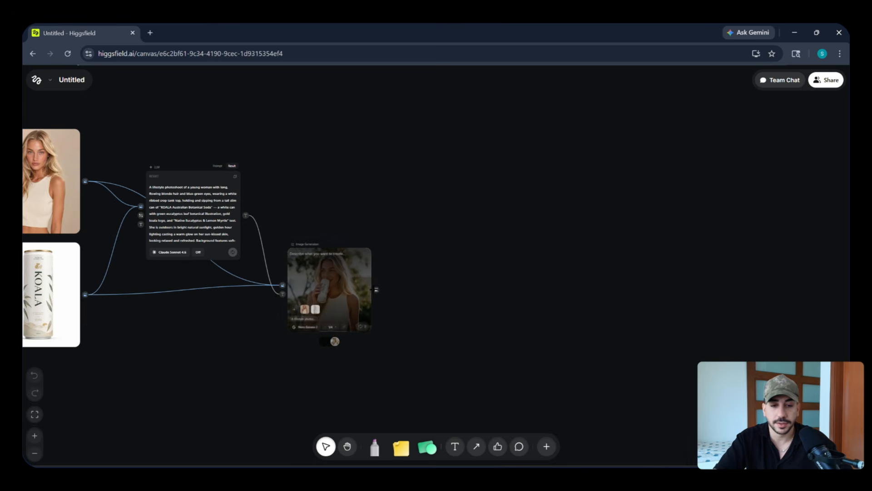
Add a Video Generation node from the generated image's output and place it to the right of that image.
drag(376, 289, 463, 278)
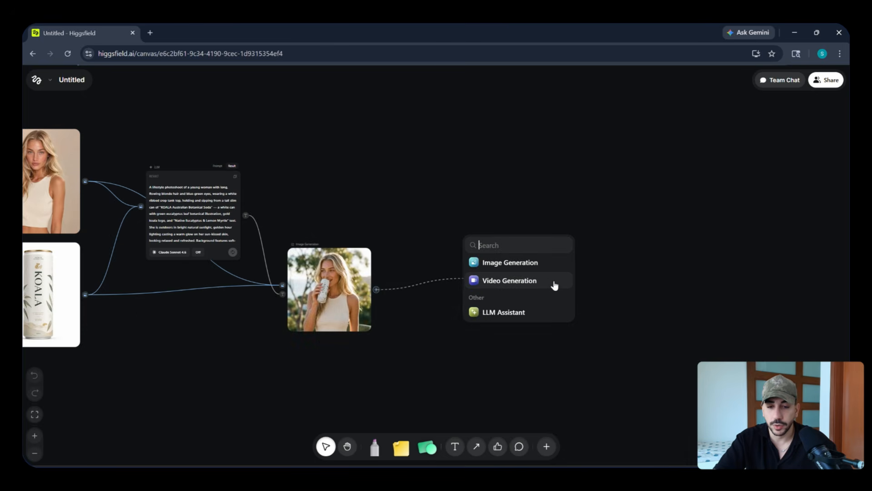
click(526, 285)
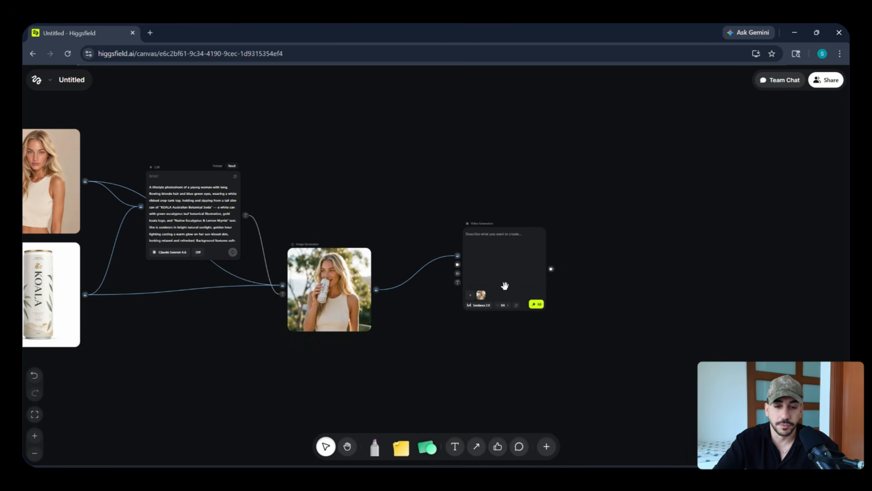
drag(506, 232, 513, 251)
drag(429, 251, 491, 240)
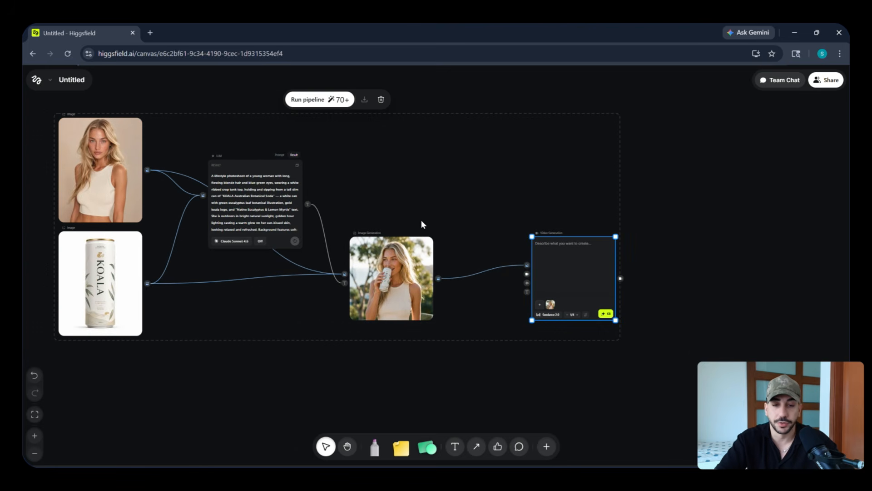
drag(398, 233, 282, 232)
scroll(455, 282, up, 5)
scroll(372, 209, down, 5)
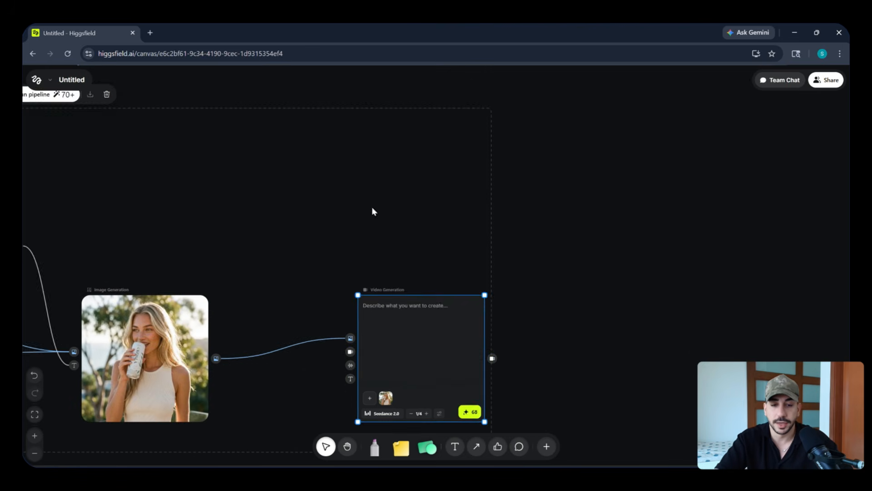
drag(408, 398, 513, 309)
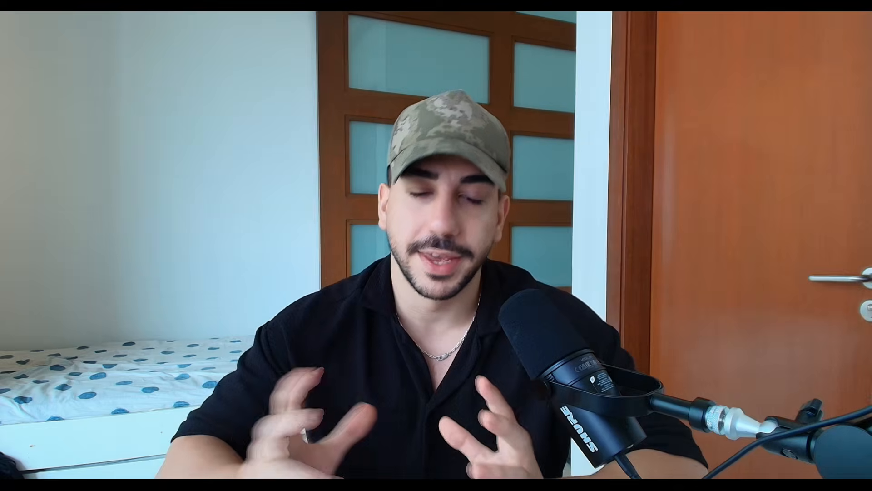